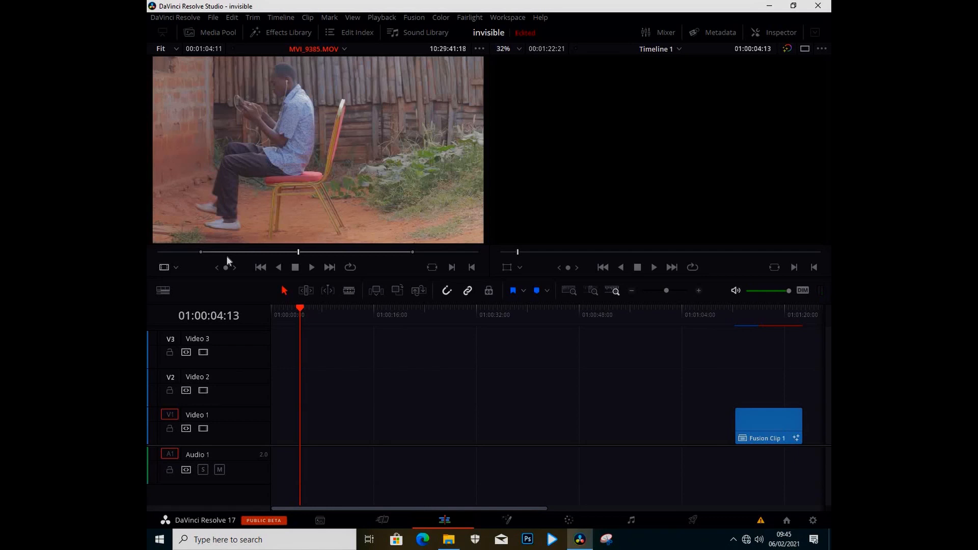
Mark the out point of MVI_9385.MOV after the sitting footage and place the video-only section at the start of Video 1.
{"action": "key", "text": "o"}
{"action": "mouse_move", "coordinate": [267, 228]}
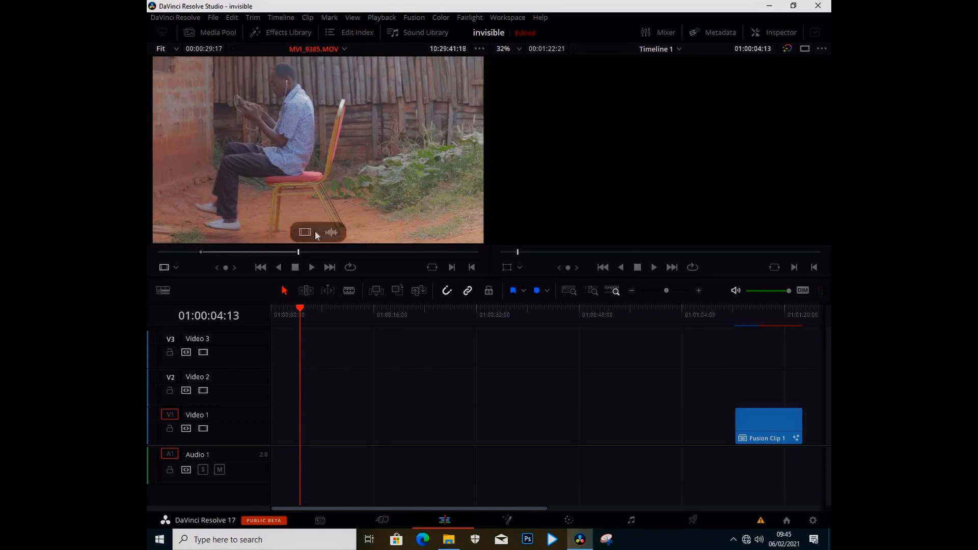
{"action": "left_click_drag", "start_coordinate": [302, 234], "coordinate": [268, 427]}
Mark the chair-moving section of MVI_9385.MOV from 10:30:03:00 to 10:30:18:03 and place its video on Video 2 above the sitting clip.
{"action": "left_click_drag", "start_coordinate": [322, 252], "coordinate": [377, 256]}
{"action": "key", "text": "i"}
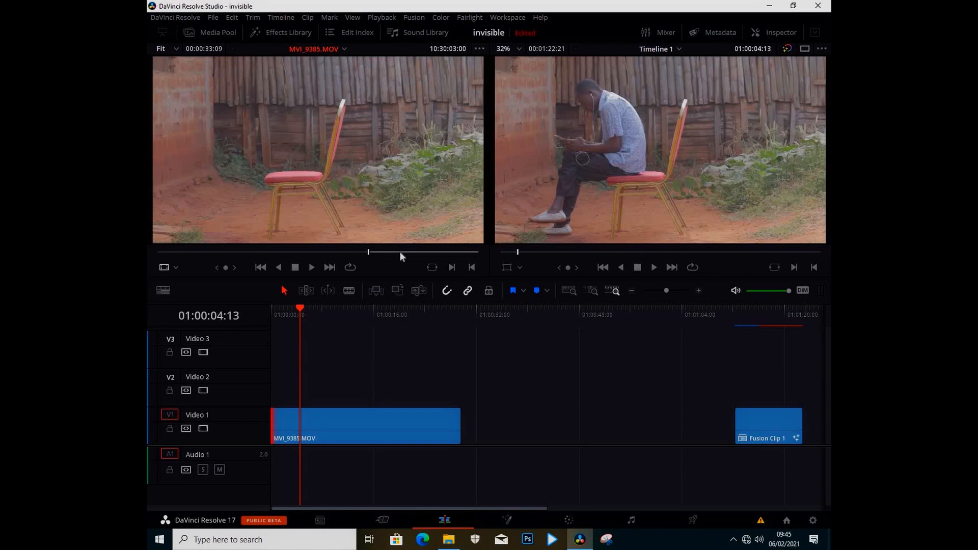
{"action": "key", "text": "l"}
{"action": "key", "text": "l"}
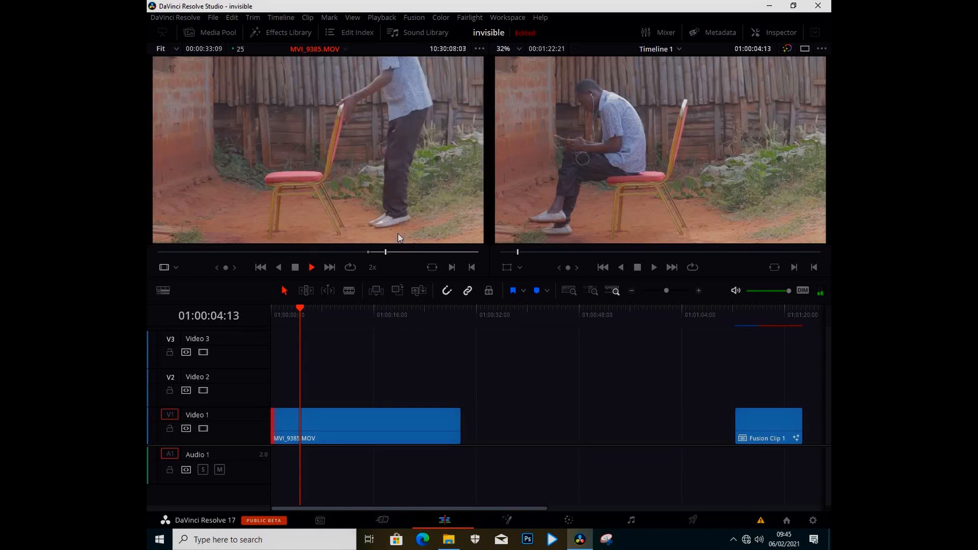
{"action": "key", "text": "k"}
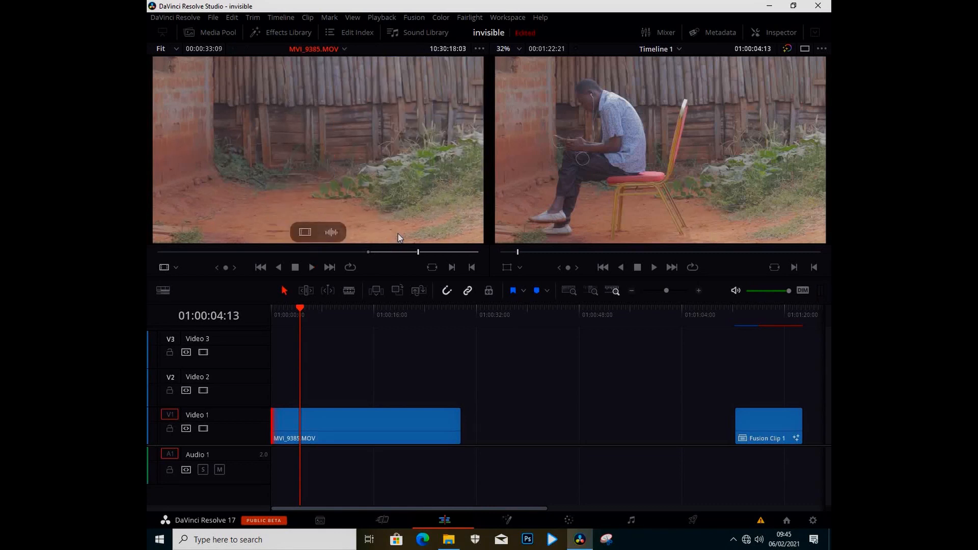
{"action": "key", "text": "o"}
{"action": "left_click_drag", "start_coordinate": [303, 233], "coordinate": [370, 408]}
Lower the opacity of the Video 2 clip to about 36 so both clips show together.
{"action": "left_click", "coordinate": [375, 316]}
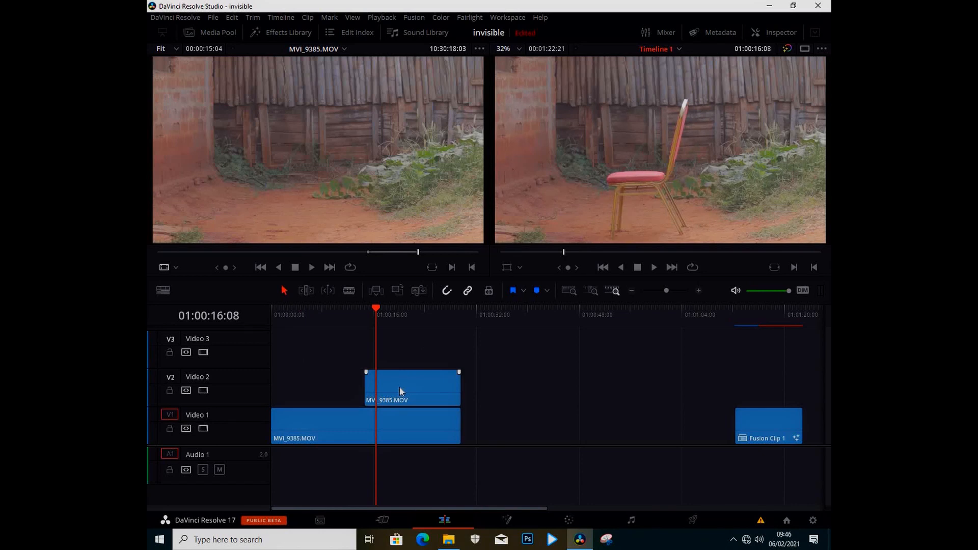
{"action": "left_click", "coordinate": [399, 387]}
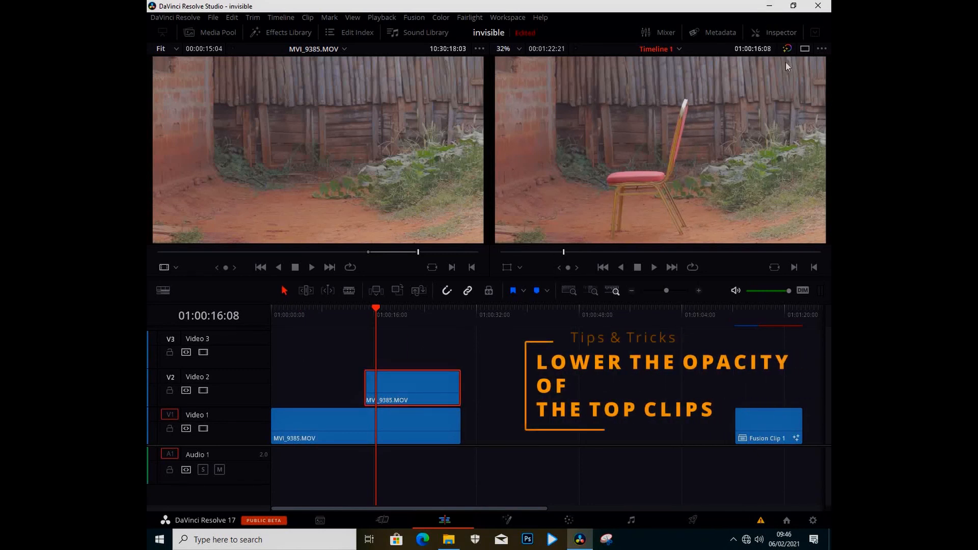
{"action": "left_click", "coordinate": [774, 32]}
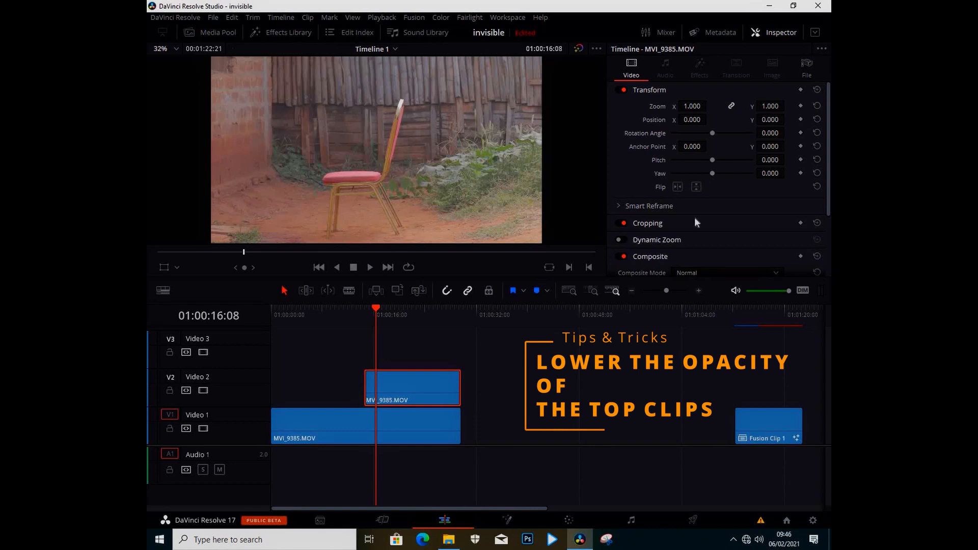
{"action": "scroll", "coordinate": [713, 209], "scroll_direction": "down", "scroll_amount": 4}
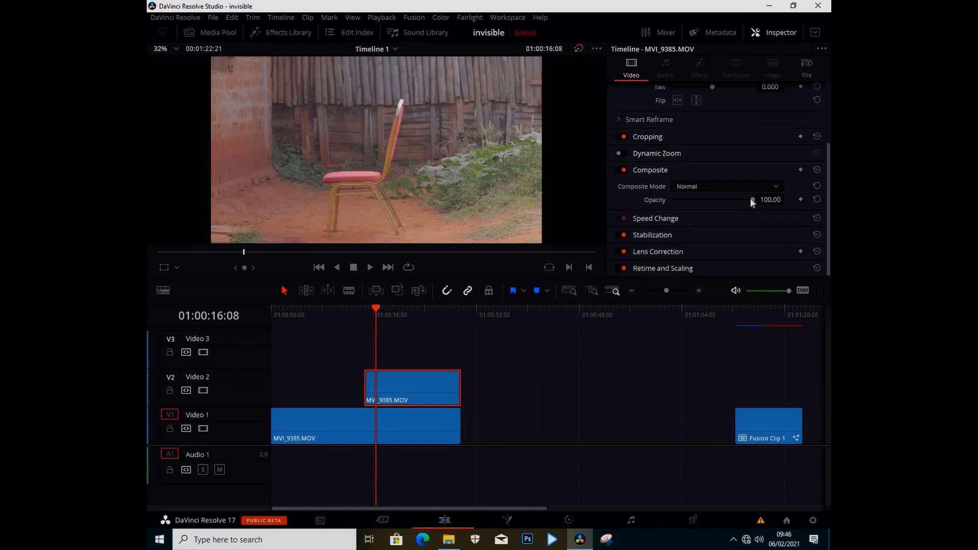
{"action": "left_click_drag", "start_coordinate": [750, 199], "coordinate": [701, 205]}
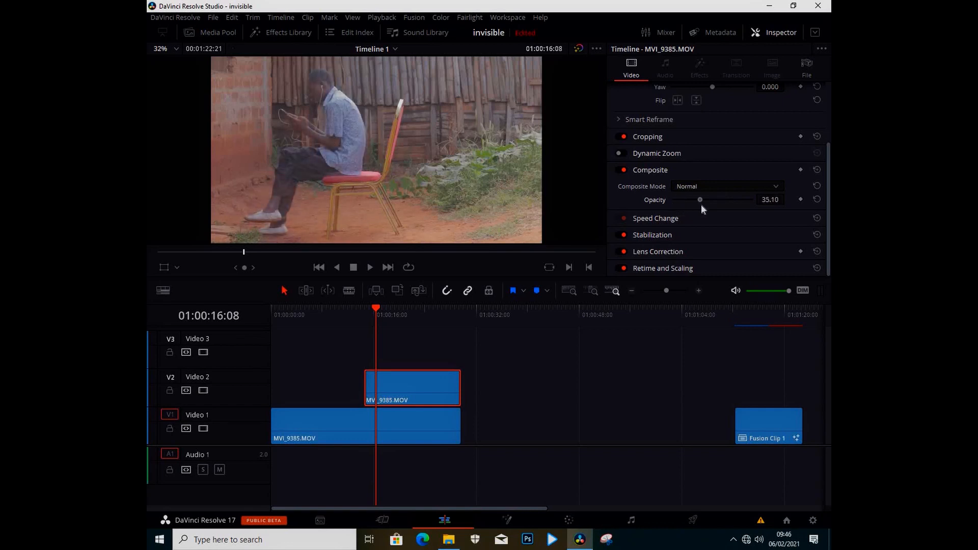
Shift the Video 2 clip to start at 01:00:11:15 and play the overlap to check its timing against the sitting clip.
{"action": "left_click", "coordinate": [401, 325]}
{"action": "key", "text": "space"}
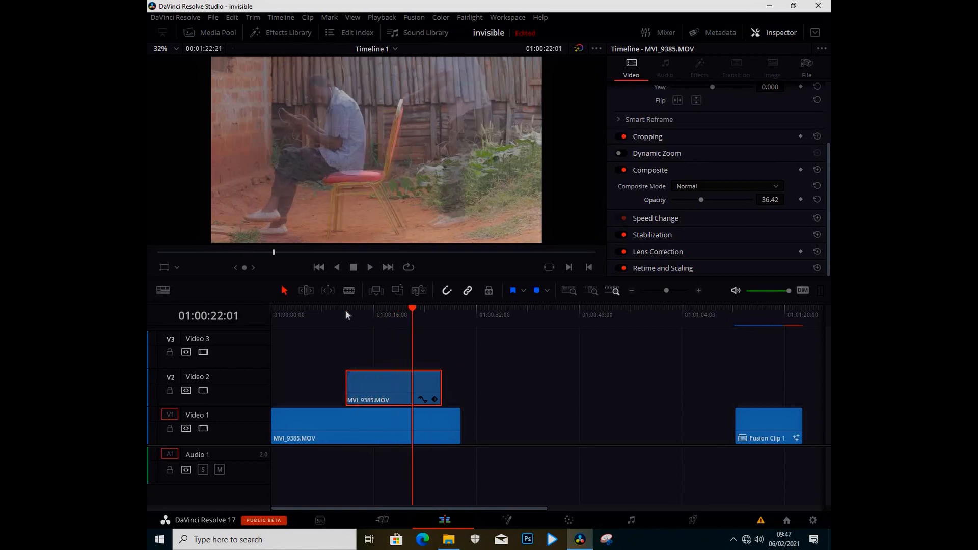
{"action": "left_click", "coordinate": [346, 314]}
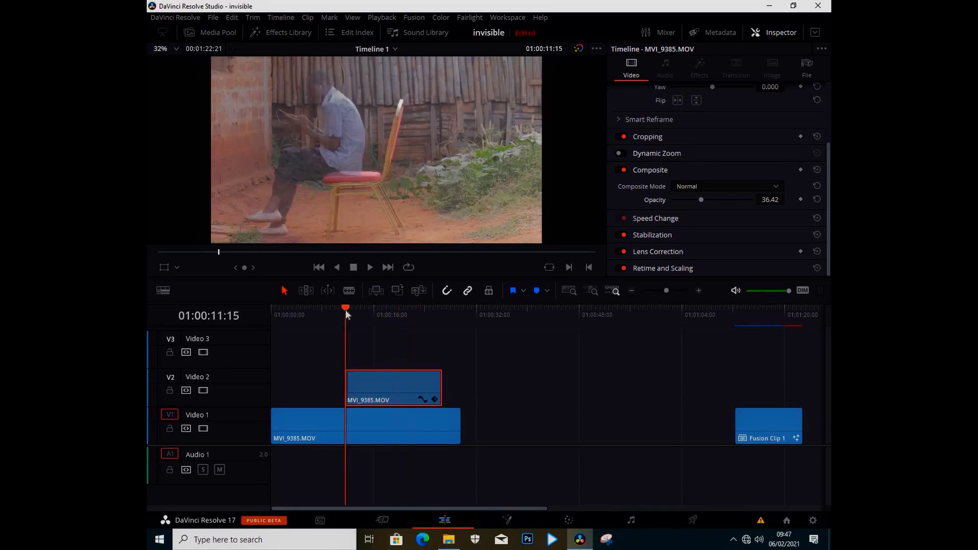
{"action": "key", "text": "space"}
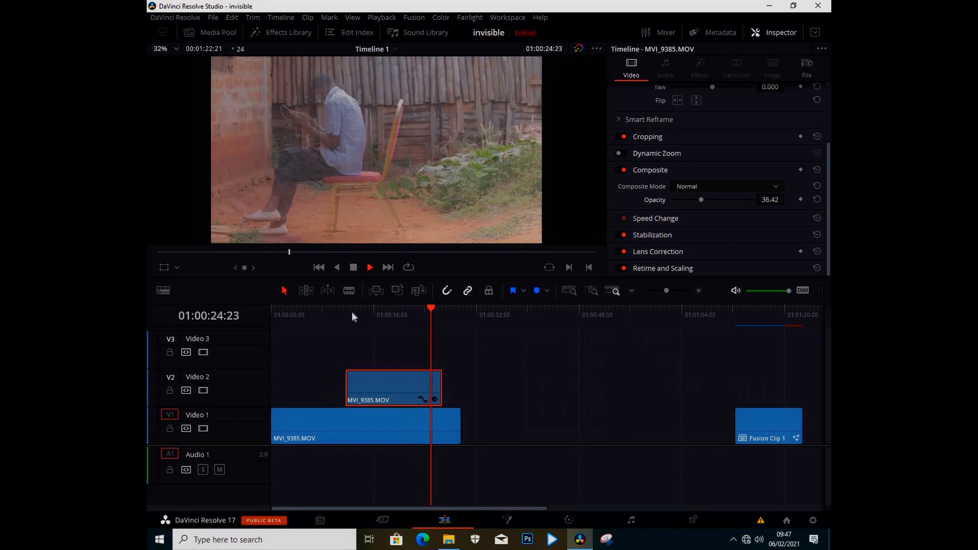
{"action": "key", "text": "space"}
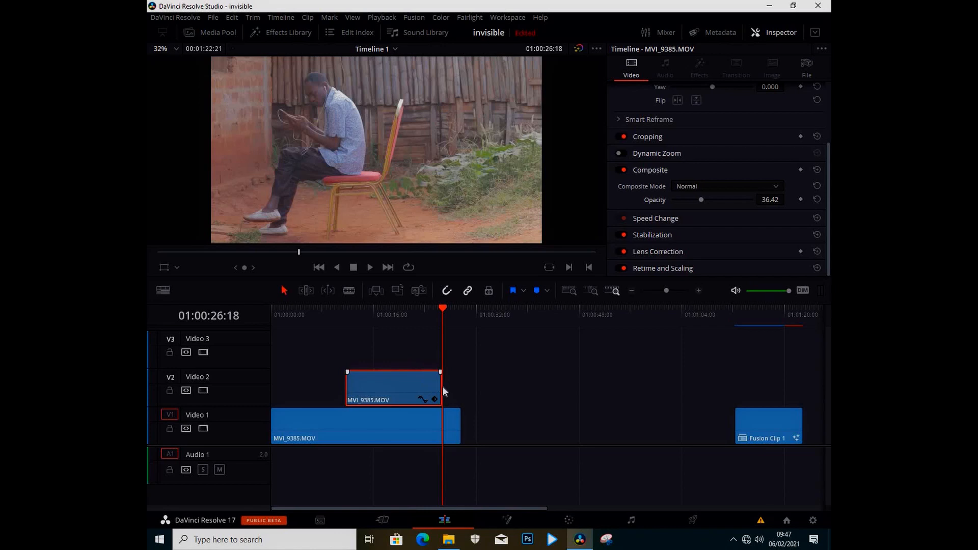
Split the Video 1 clip at 01:00:26:18 and 01:00:11:15 to match the end and start of the Video 2 clip.
{"action": "left_click", "coordinate": [450, 429]}
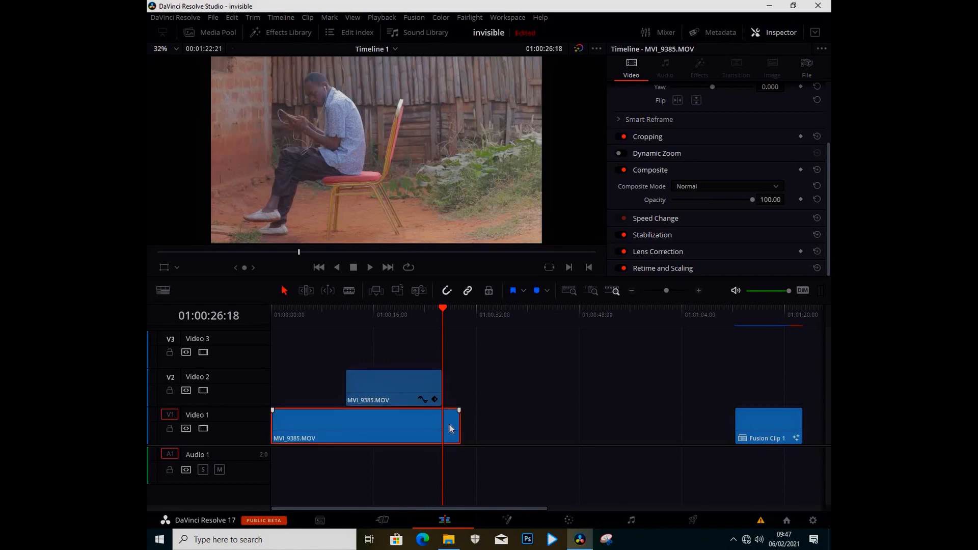
{"action": "left_click", "coordinate": [349, 306]}
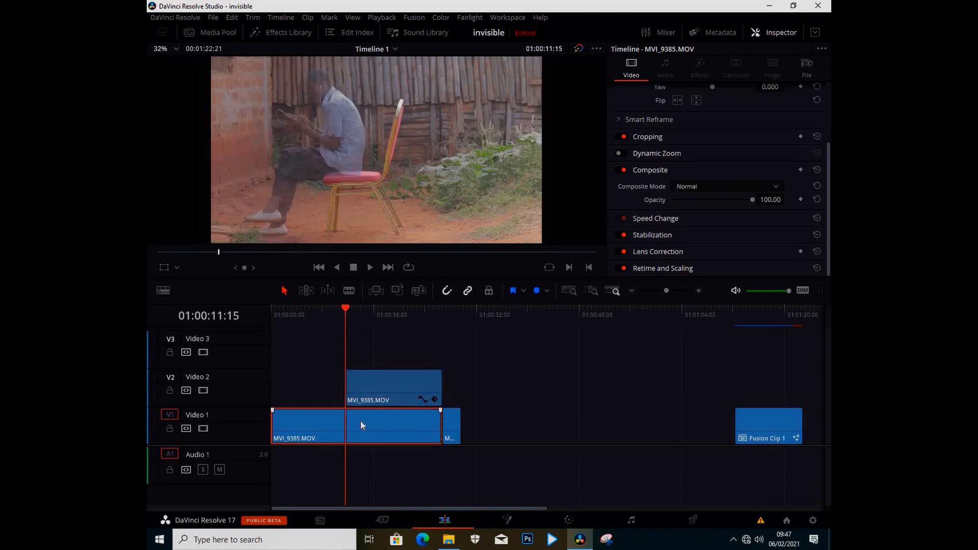
{"action": "key", "text": "ctrl+b"}
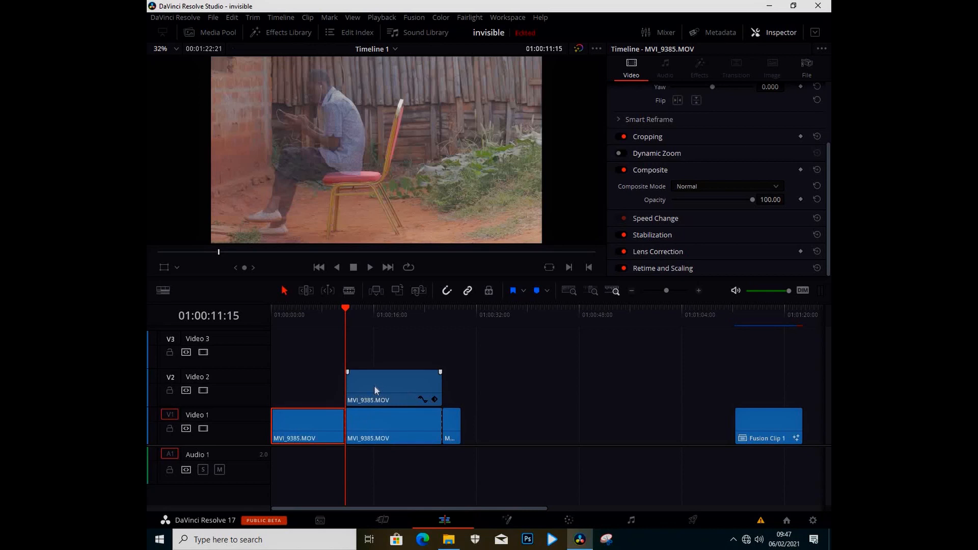
Reset the Video 2 clip's opacity to 100 and combine it with the clip directly below into a new Fusion clip.
{"action": "left_click", "coordinate": [374, 385]}
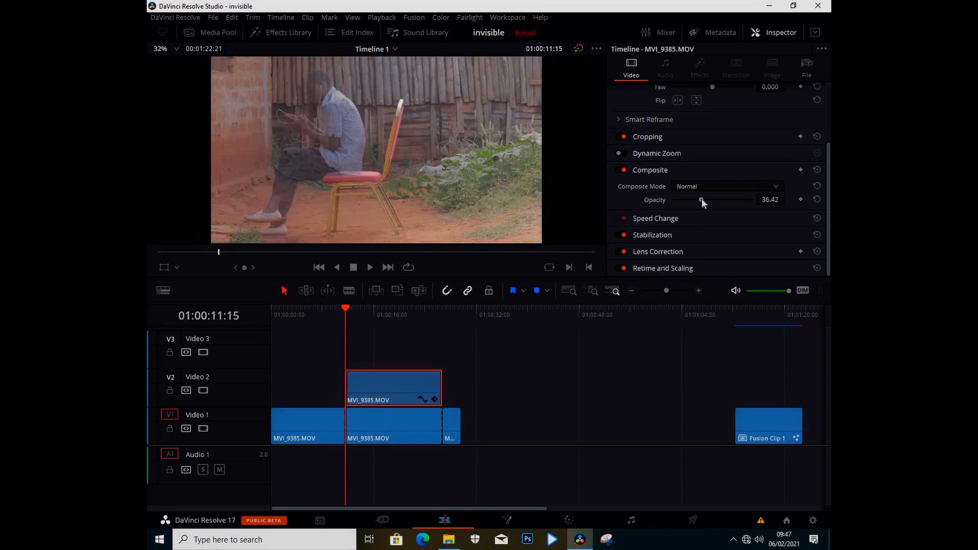
{"action": "double_click", "coordinate": [655, 200]}
{"action": "left_click_drag", "start_coordinate": [383, 347], "coordinate": [370, 445]}
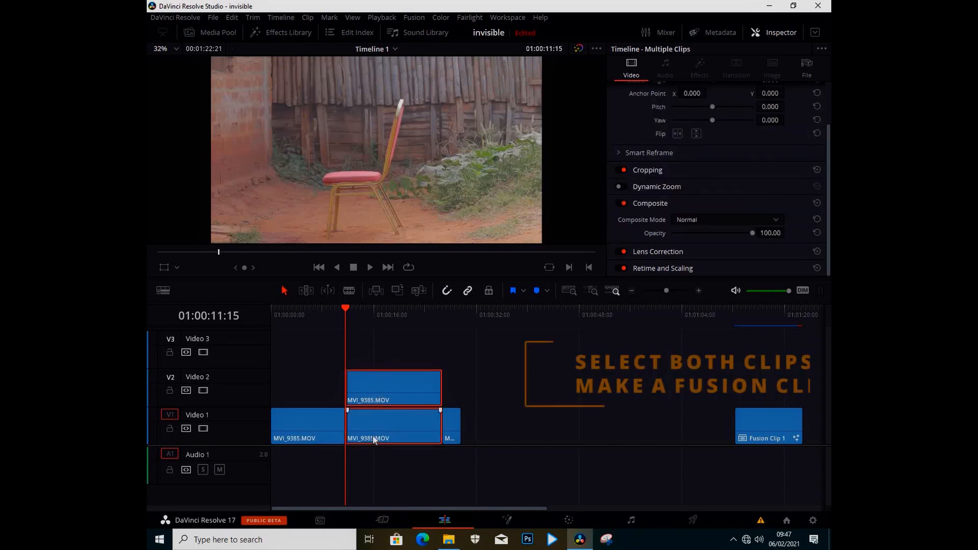
{"action": "right_click", "coordinate": [372, 427]}
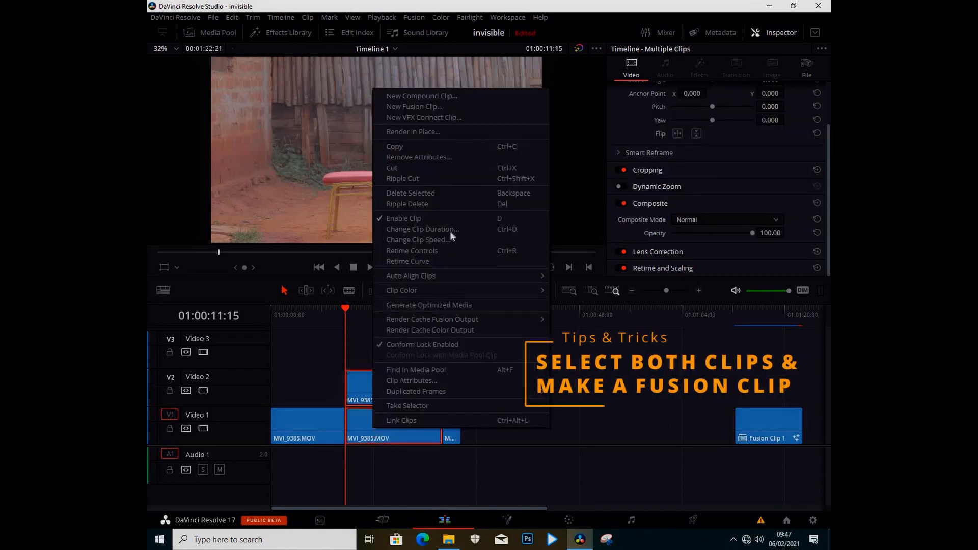
{"action": "left_click", "coordinate": [408, 107]}
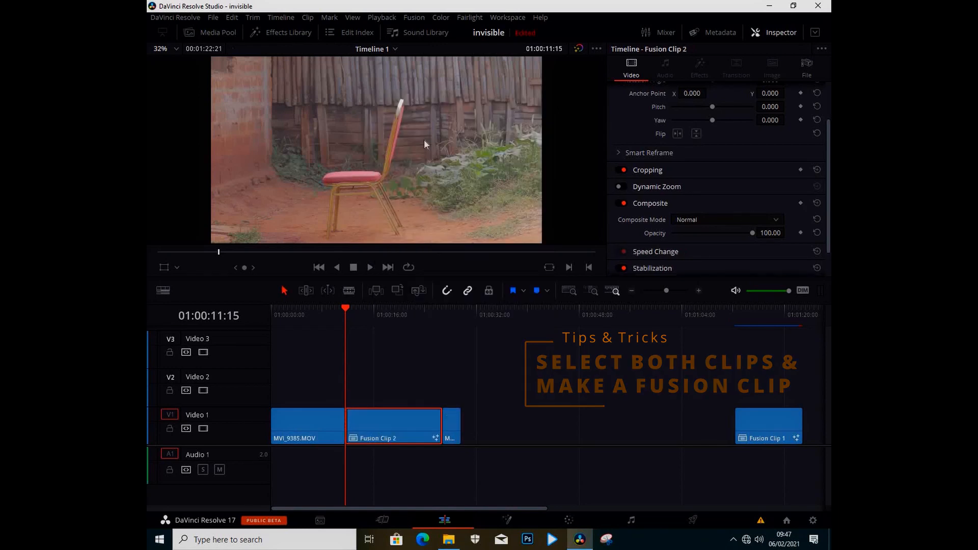
Open the new clip on the Fusion page with the playhead at 01:00:18:00, enable dual viewers and show MediaIn1 in the first viewer.
{"action": "left_click", "coordinate": [386, 316]}
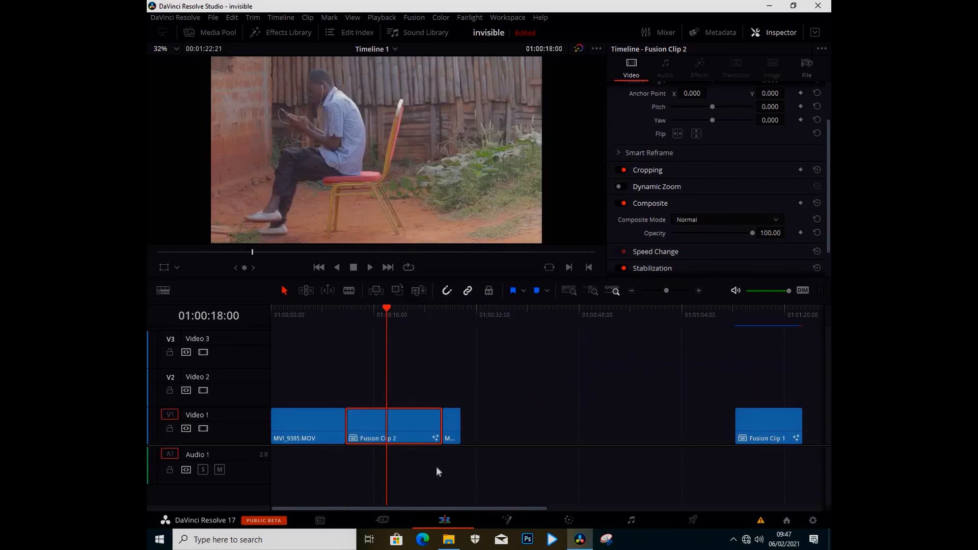
{"action": "left_click", "coordinate": [518, 521]}
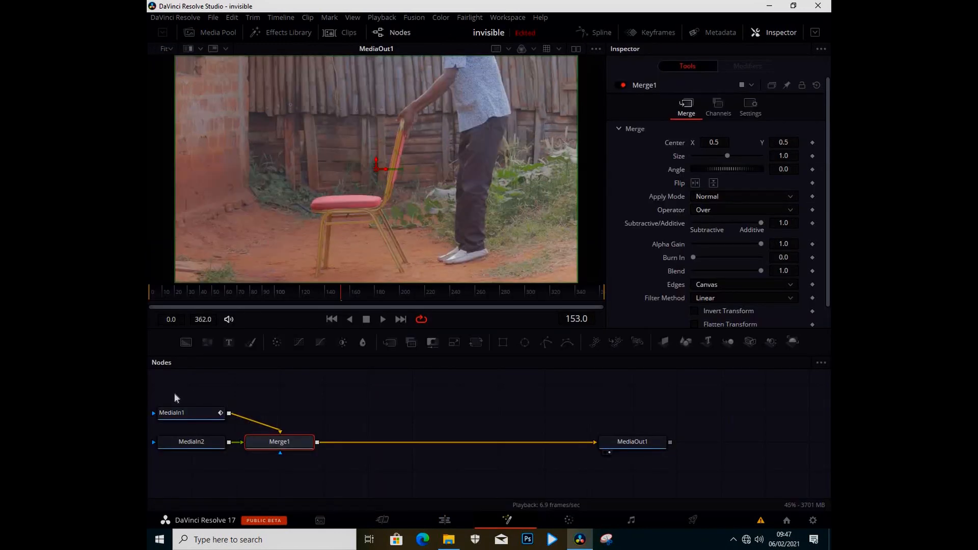
{"action": "left_click", "coordinate": [575, 48]}
{"action": "left_click_drag", "start_coordinate": [177, 417], "coordinate": [246, 429]}
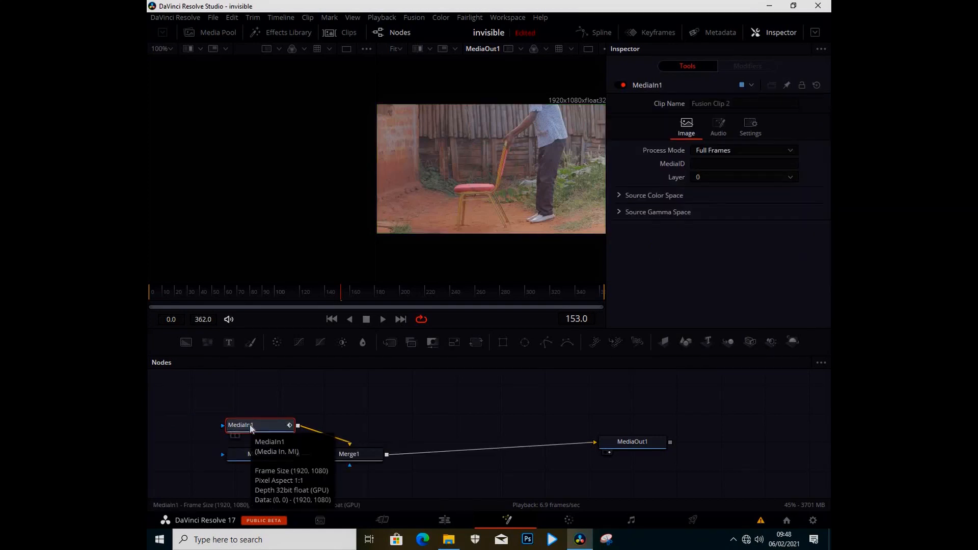
{"action": "key", "text": "1"}
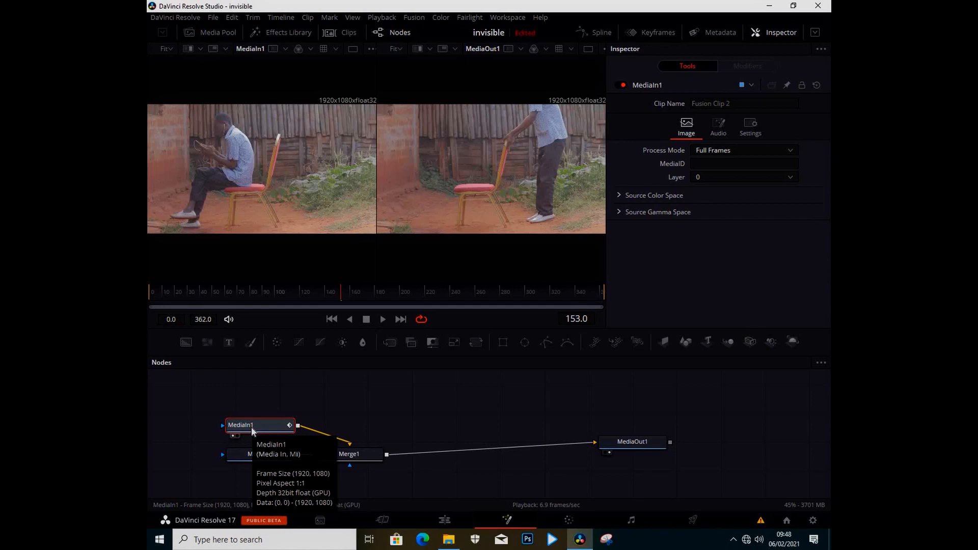
Rename the MediaIn1 node to sittingclip.
{"action": "key", "text": "F2"}
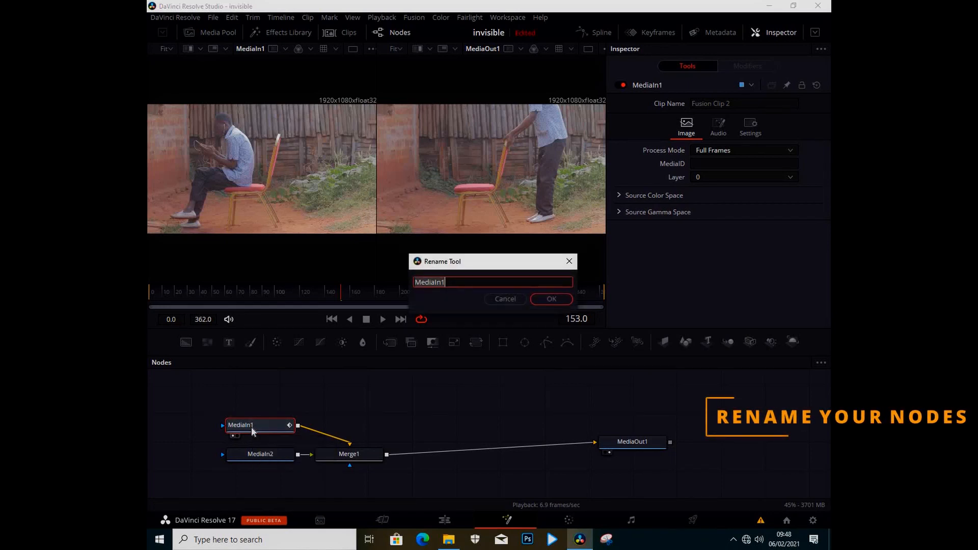
{"action": "type", "text": "s"}
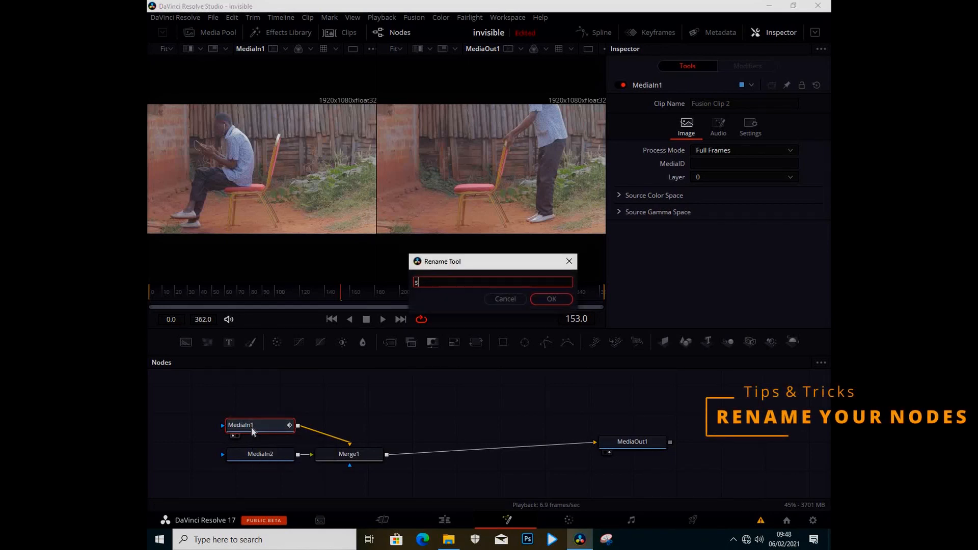
{"action": "type", "text": "it"}
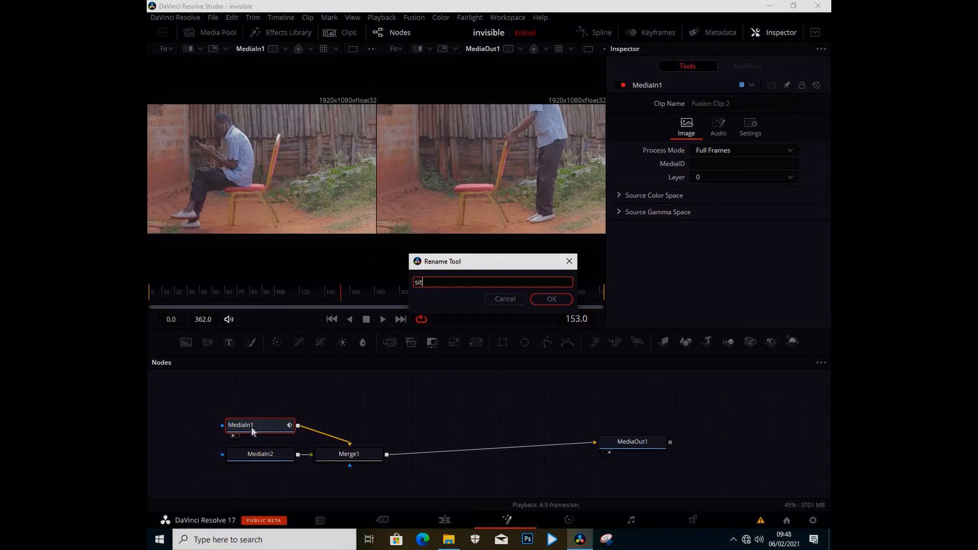
{"action": "type", "text": "ting clip"}
{"action": "key", "text": "Return"}
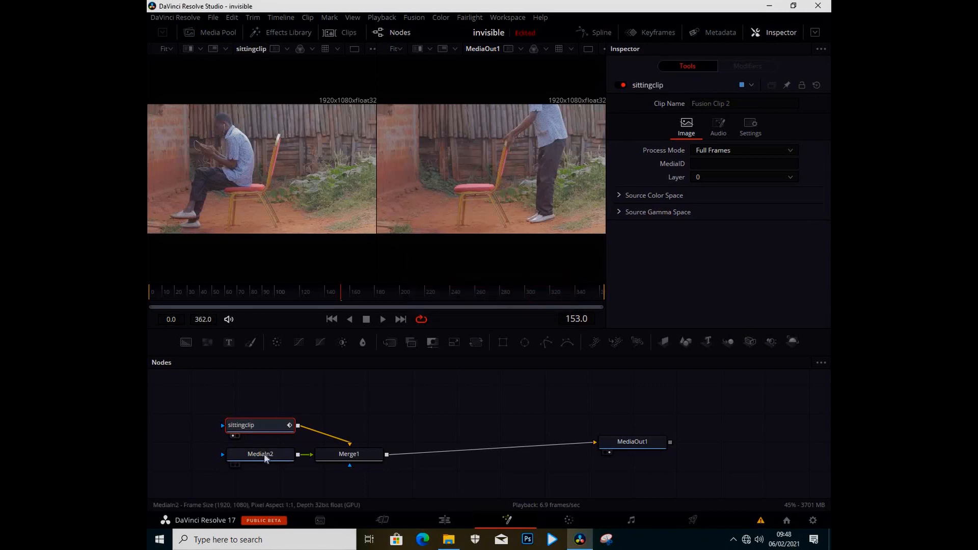
Rename the MediaIn2 node to movingchair.
{"action": "left_click", "coordinate": [265, 458]}
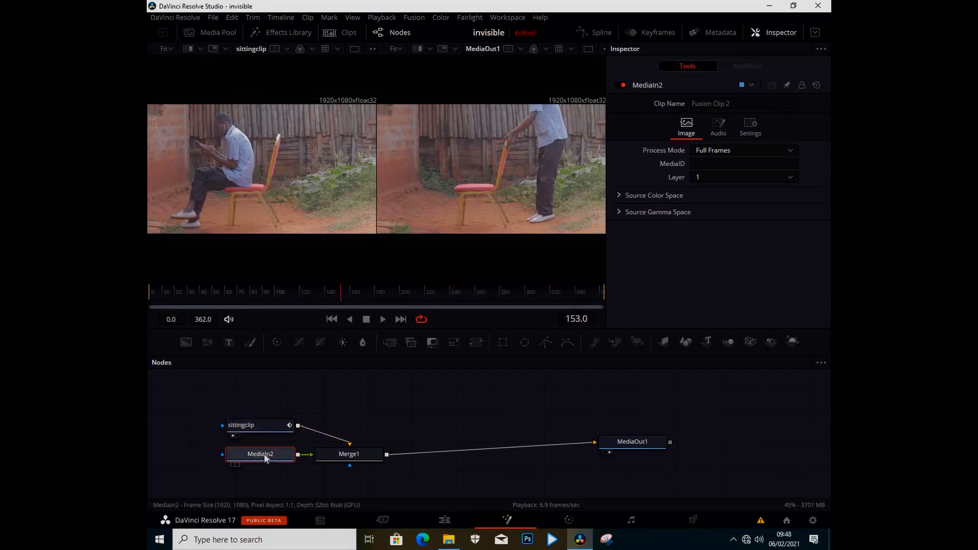
{"action": "key", "text": "F2"}
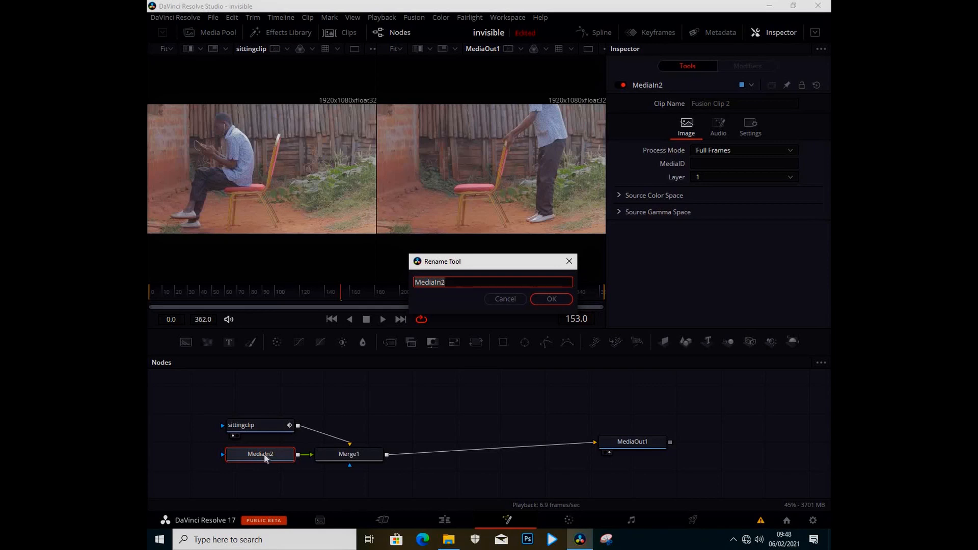
{"action": "type", "text": "moving chair"}
{"action": "key", "text": "Return"}
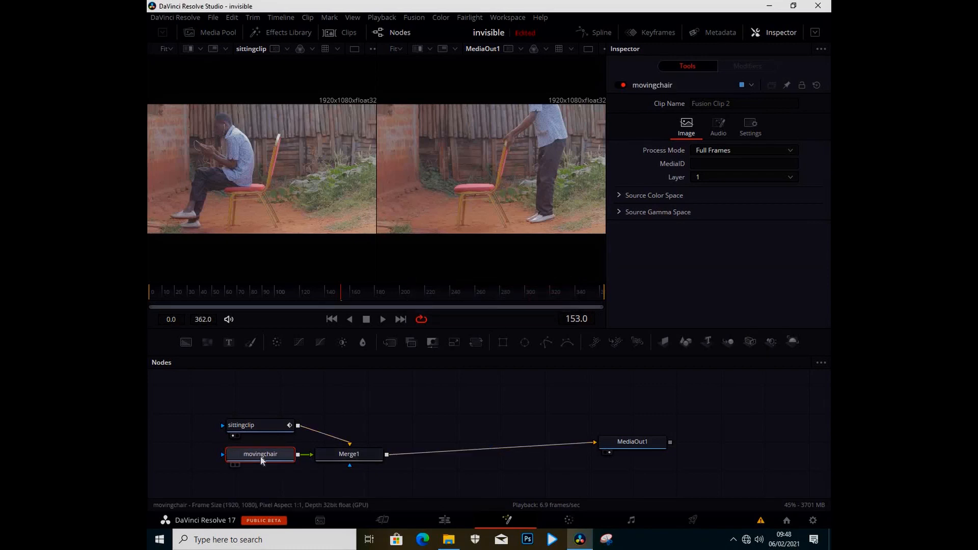
Rearrange the node graph with movingchair above Merge1 and sittingclip in line before it.
{"action": "left_click_drag", "start_coordinate": [262, 460], "coordinate": [356, 400]}
{"action": "left_click_drag", "start_coordinate": [250, 426], "coordinate": [230, 455]}
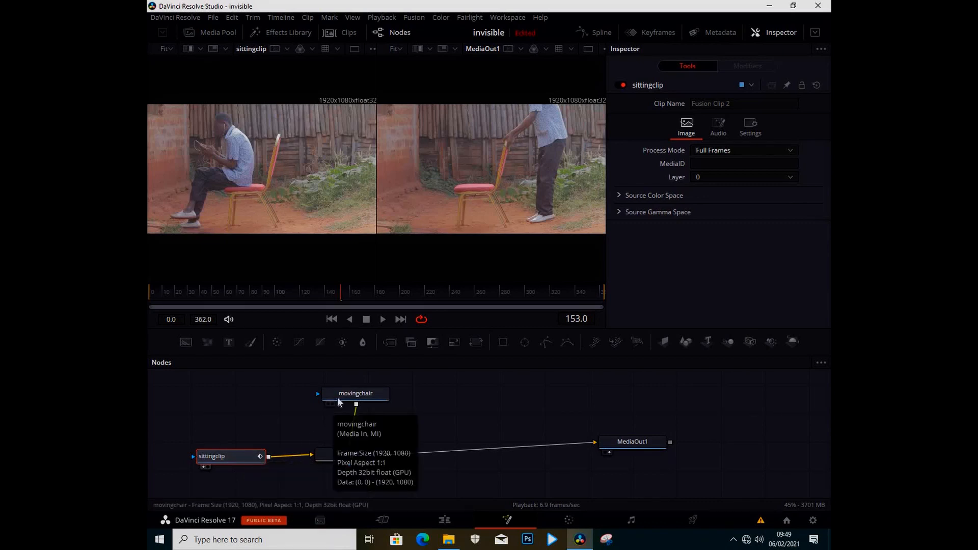
{"action": "left_click_drag", "start_coordinate": [338, 395], "coordinate": [323, 393]}
{"action": "left_click_drag", "start_coordinate": [334, 453], "coordinate": [330, 455]}
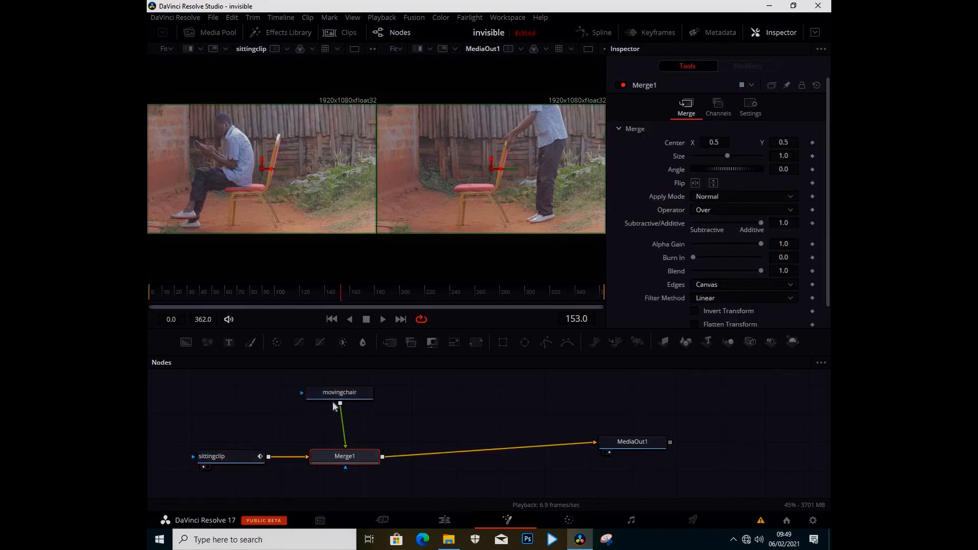
{"action": "left_click_drag", "start_coordinate": [336, 398], "coordinate": [341, 408]}
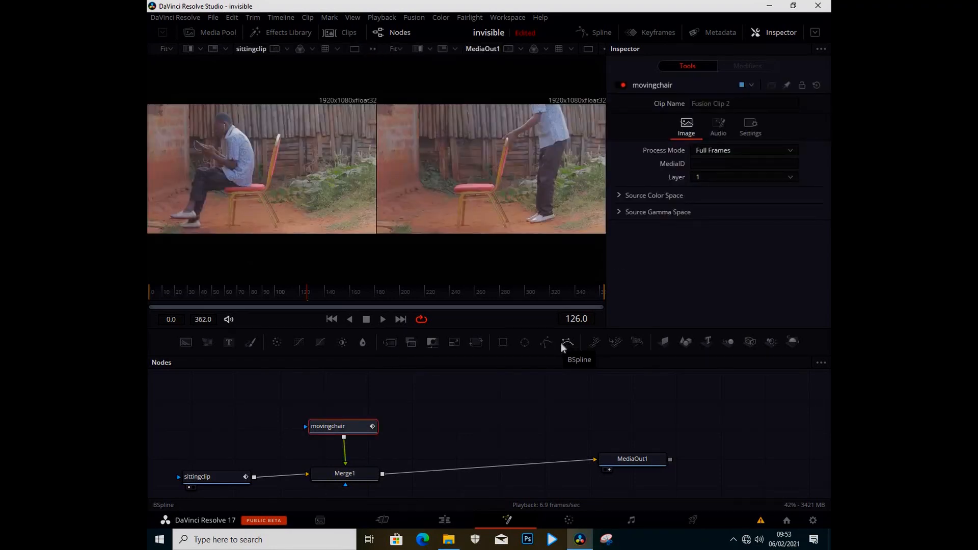
Add a BSpline mask to the movingchair node and switch to a single viewer showing MediaOut1.
{"action": "key", "text": "shift+space"}
{"action": "type", "text": "bs"}
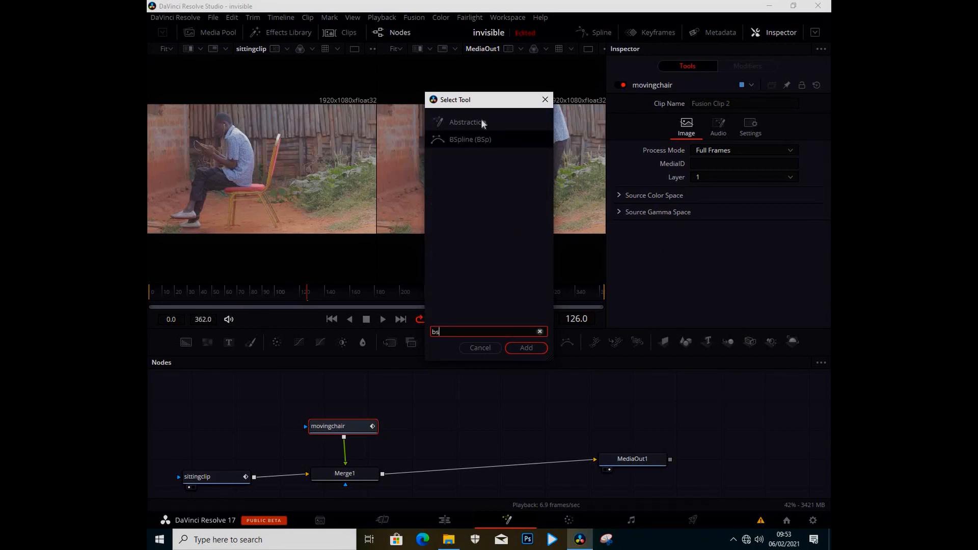
{"action": "type", "text": "pline"}
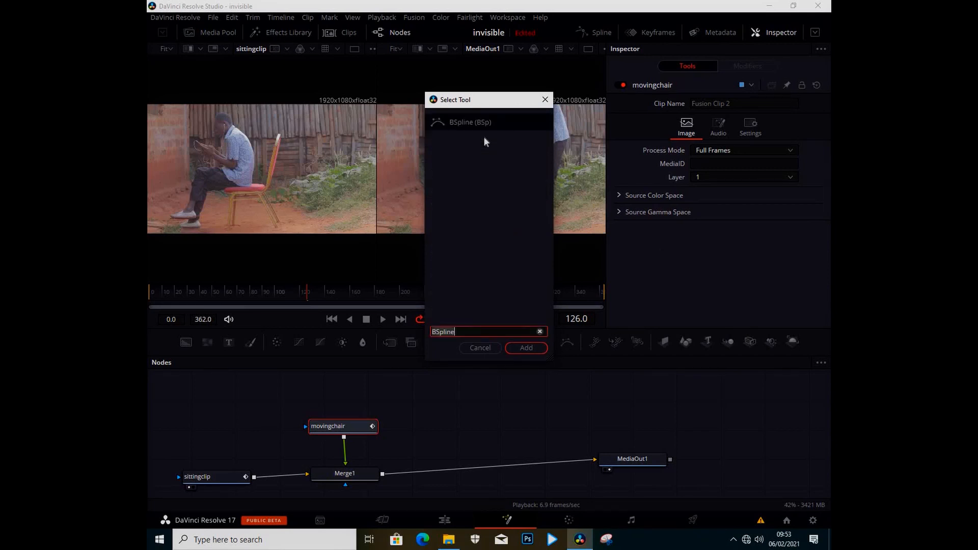
{"action": "key", "text": "Return"}
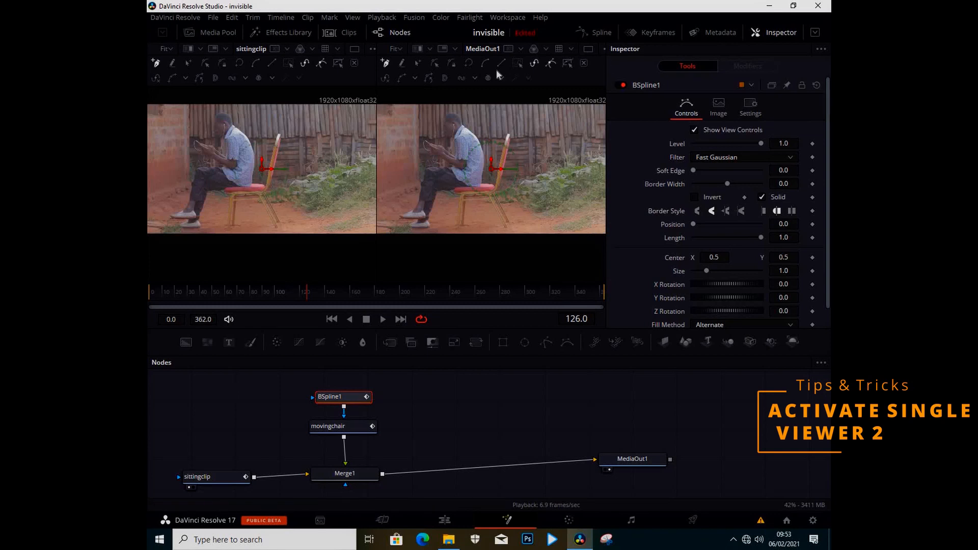
{"action": "left_click", "coordinate": [588, 49]}
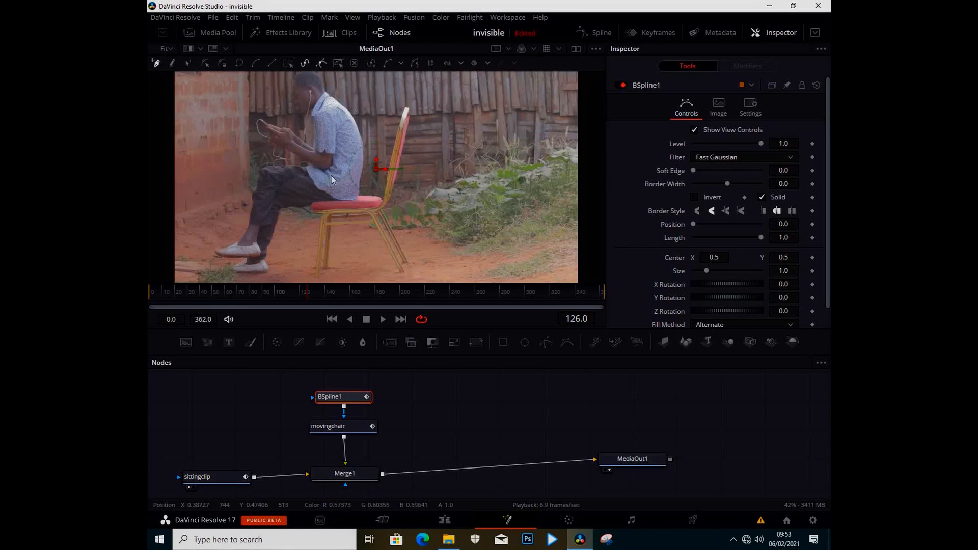
Start the BSpline mask outside the frame's upper-left corner, passing below the frame and up to the front of the chair seat.
{"action": "scroll", "coordinate": [331, 175], "scroll_direction": "down", "scroll_amount": 2}
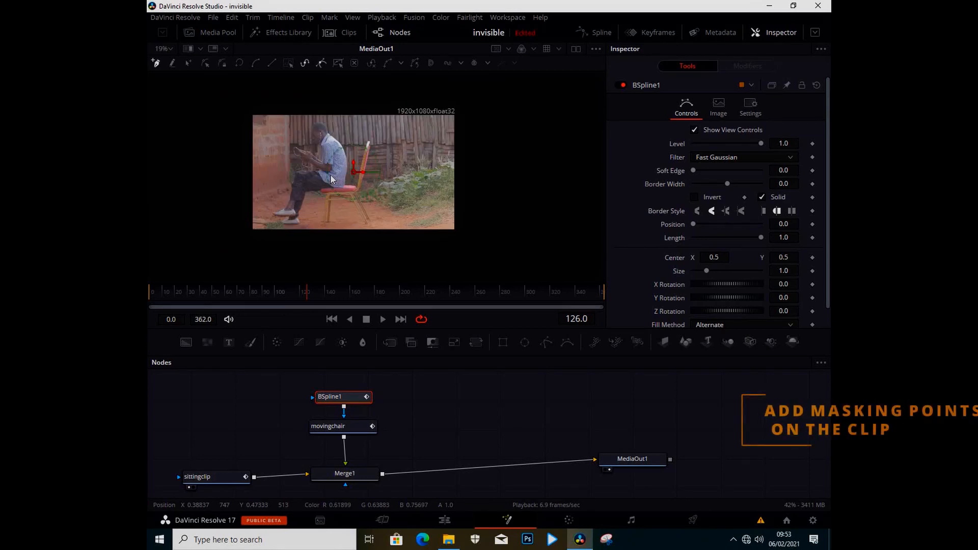
{"action": "left_click", "coordinate": [216, 107]}
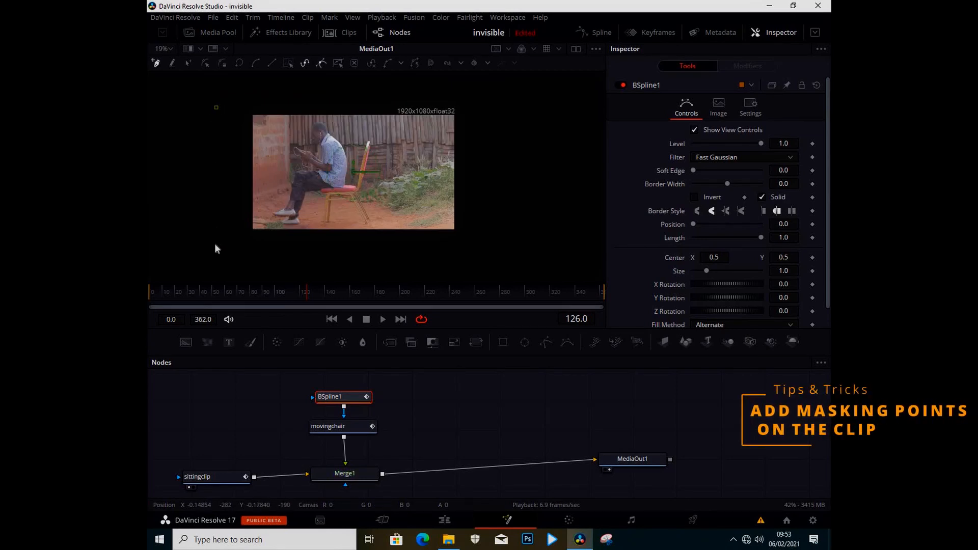
{"action": "left_click", "coordinate": [214, 242]}
{"action": "left_click", "coordinate": [319, 241]}
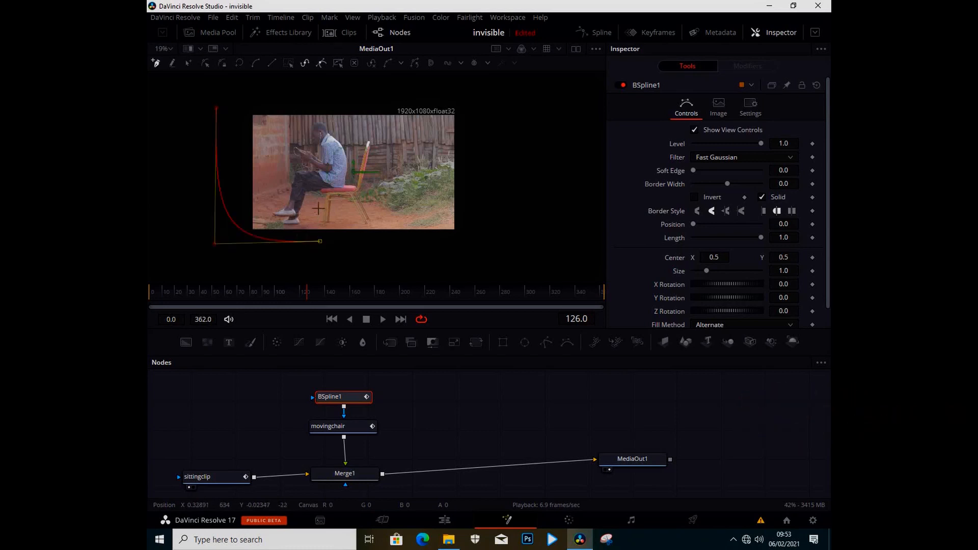
{"action": "left_click", "coordinate": [320, 199]}
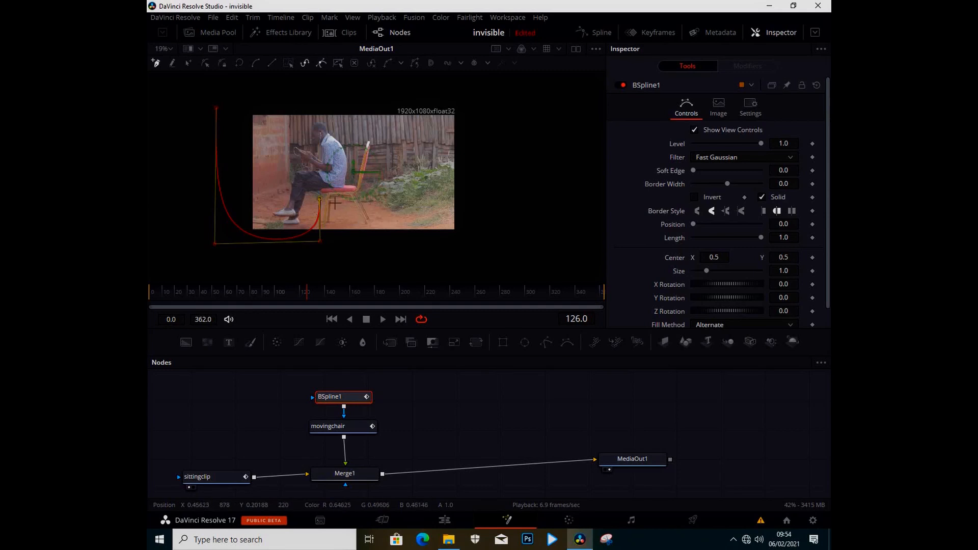
Continue the mask points along the top of the chair seat and up the sitting man's lower back.
{"action": "scroll", "coordinate": [335, 202], "scroll_direction": "up", "scroll_amount": 4}
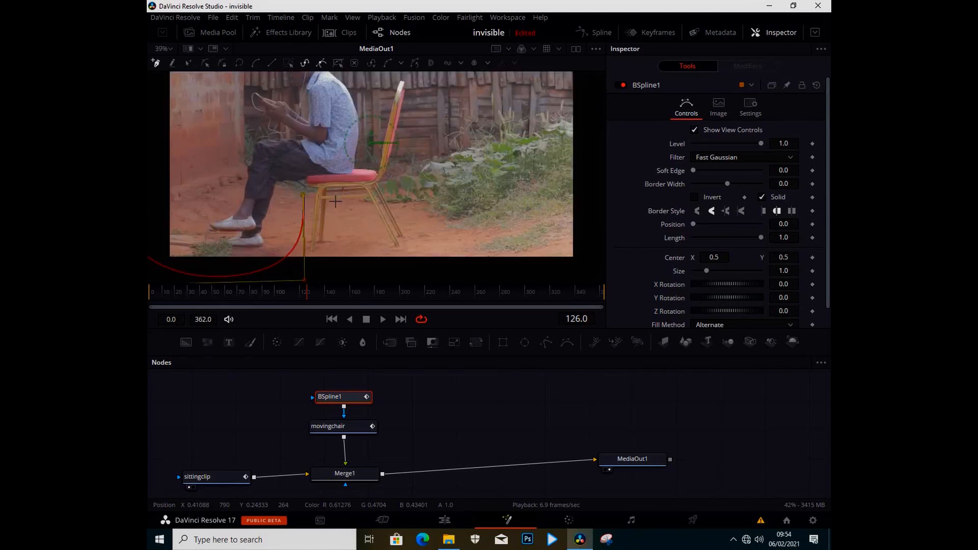
{"action": "scroll", "coordinate": [335, 201], "scroll_direction": "up", "scroll_amount": 2}
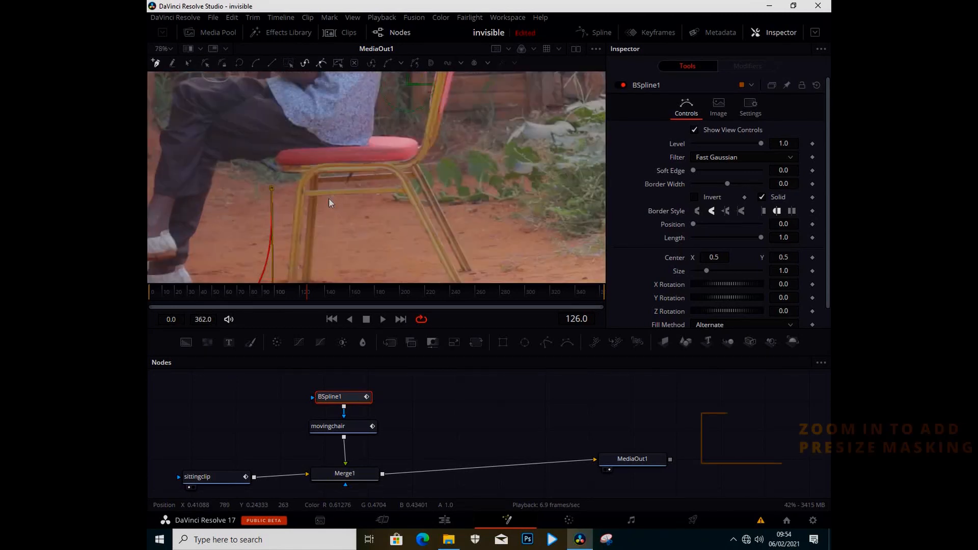
{"action": "left_click", "coordinate": [266, 160]}
{"action": "left_click_drag", "start_coordinate": [267, 158], "coordinate": [265, 161]}
{"action": "left_click", "coordinate": [273, 158]}
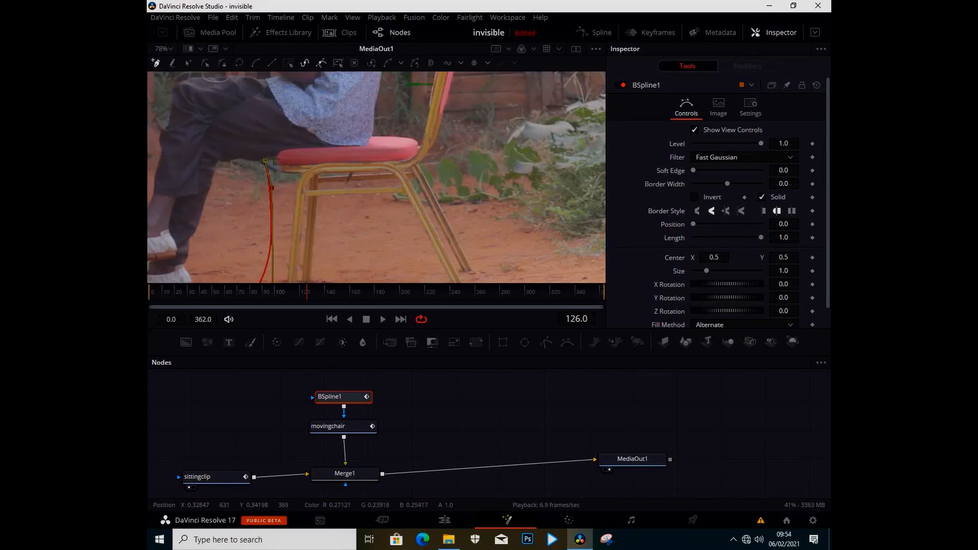
{"action": "left_click", "coordinate": [277, 154]}
{"action": "left_click", "coordinate": [330, 147]}
{"action": "left_click", "coordinate": [354, 146]}
{"action": "left_click", "coordinate": [370, 137]}
{"action": "left_click", "coordinate": [373, 134]}
{"action": "left_click", "coordinate": [372, 114]}
Extend the mask between the man's back and the chair back to above the frame, and close it at its first point.
{"action": "scroll", "coordinate": [392, 111], "scroll_direction": "up", "scroll_amount": 3}
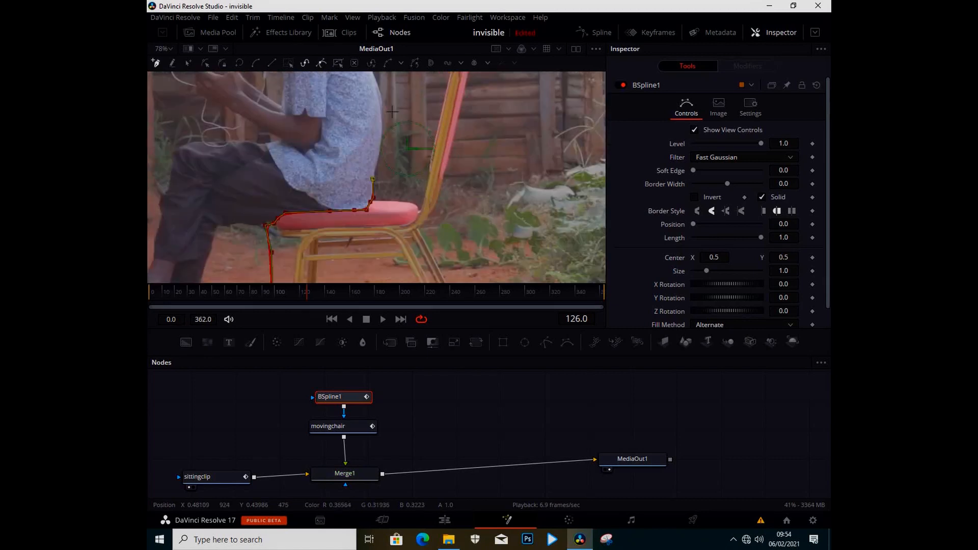
{"action": "scroll", "coordinate": [392, 111], "scroll_direction": "down", "scroll_amount": 3}
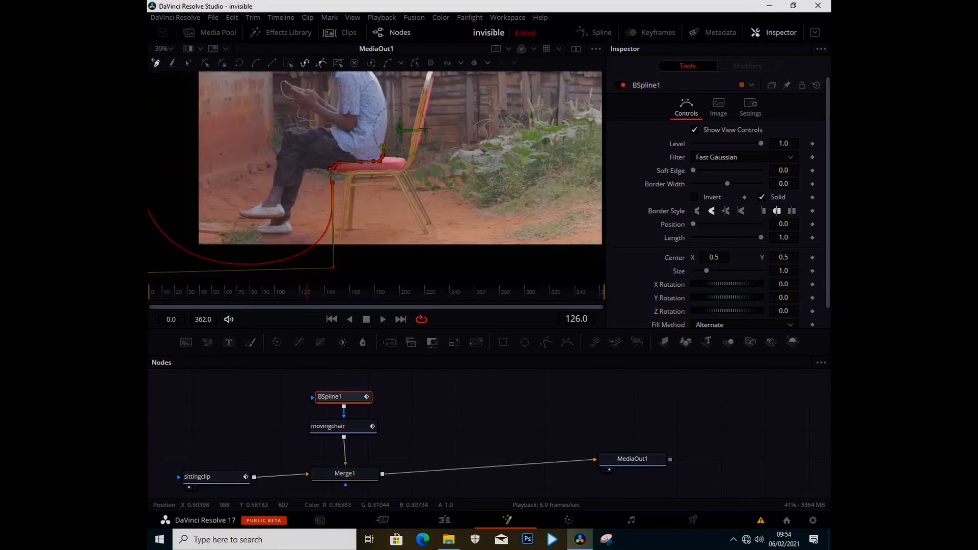
{"action": "scroll", "coordinate": [407, 173], "scroll_direction": "up", "scroll_amount": 3}
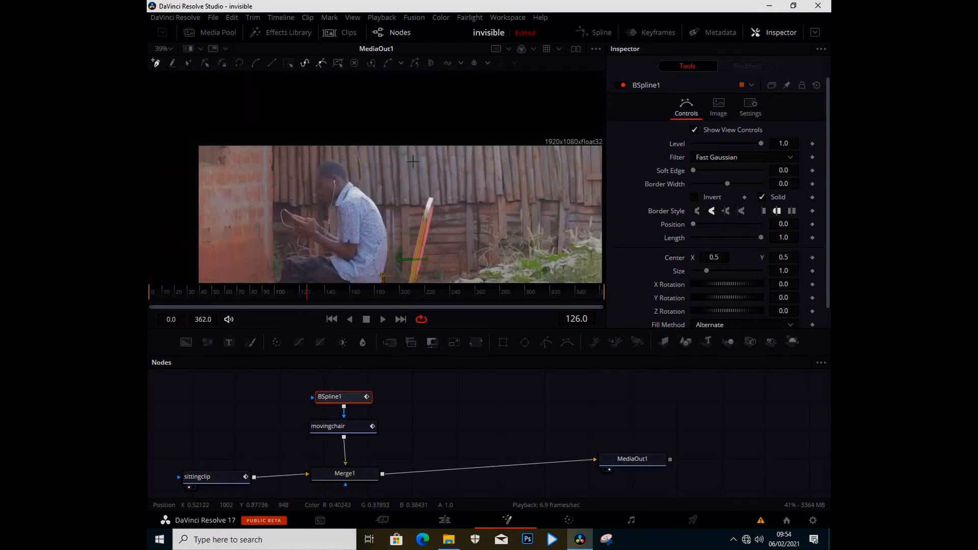
{"action": "left_click", "coordinate": [421, 129]}
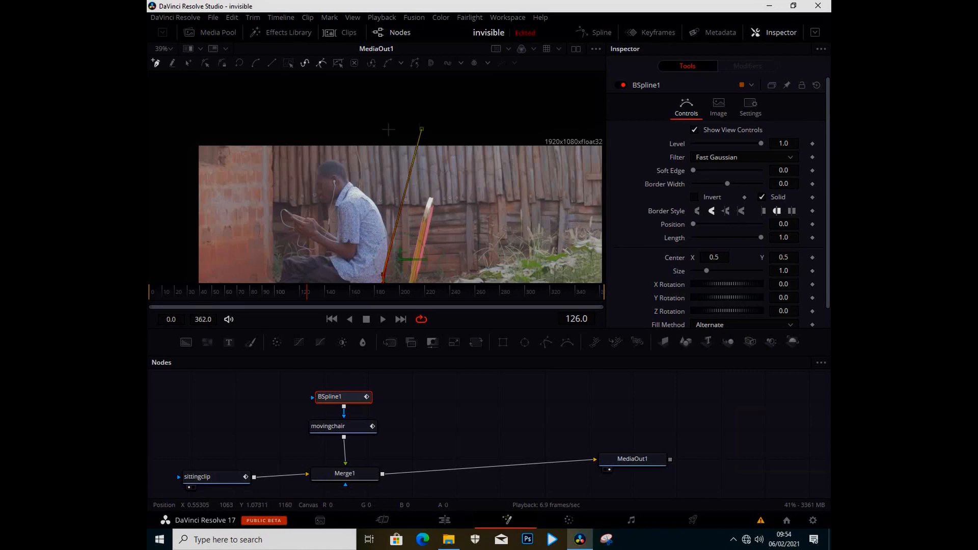
{"action": "scroll", "coordinate": [281, 130], "scroll_direction": "down", "scroll_amount": 2}
{"action": "left_click", "coordinate": [172, 132]}
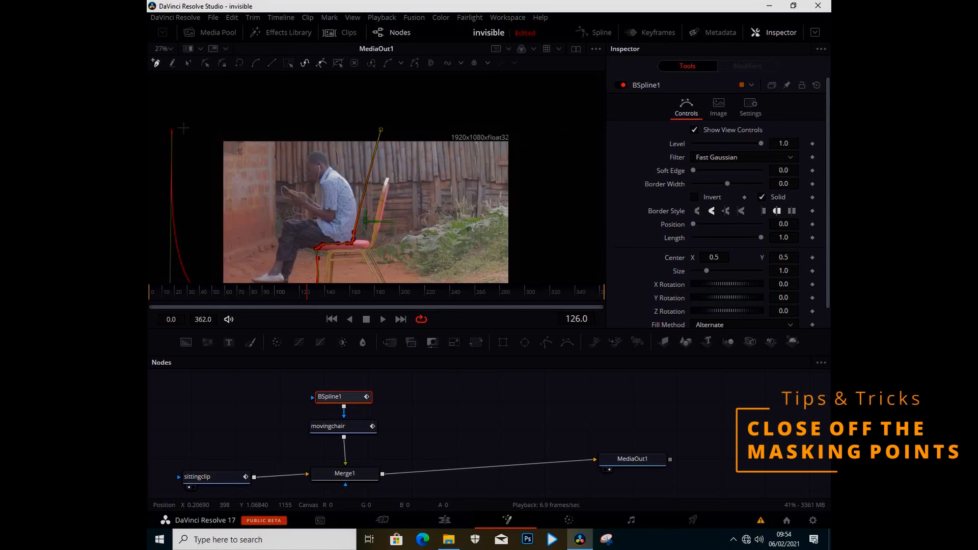
{"action": "left_click", "coordinate": [173, 131]}
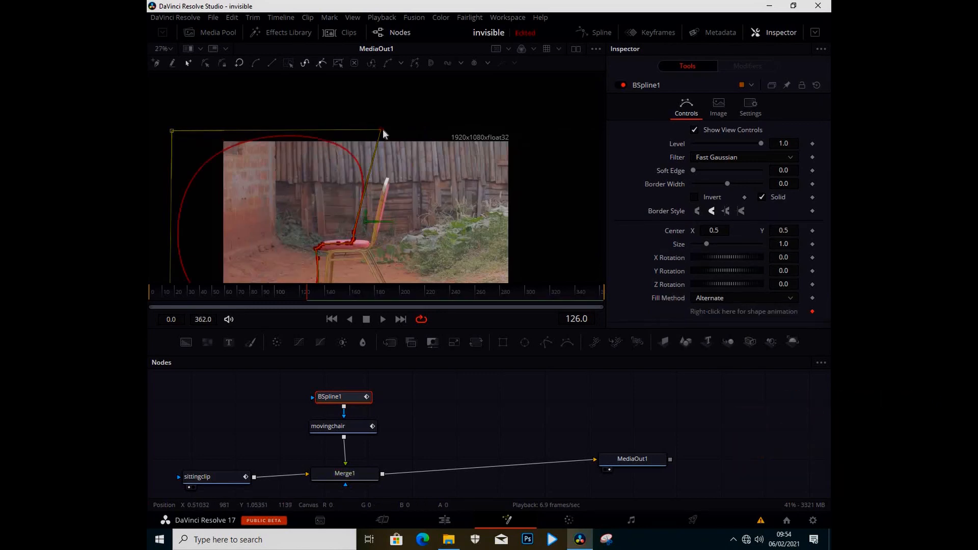
Fit the image to the viewer and invert the BSpline1 mask.
{"action": "scroll", "coordinate": [422, 151], "scroll_direction": "down", "scroll_amount": 1}
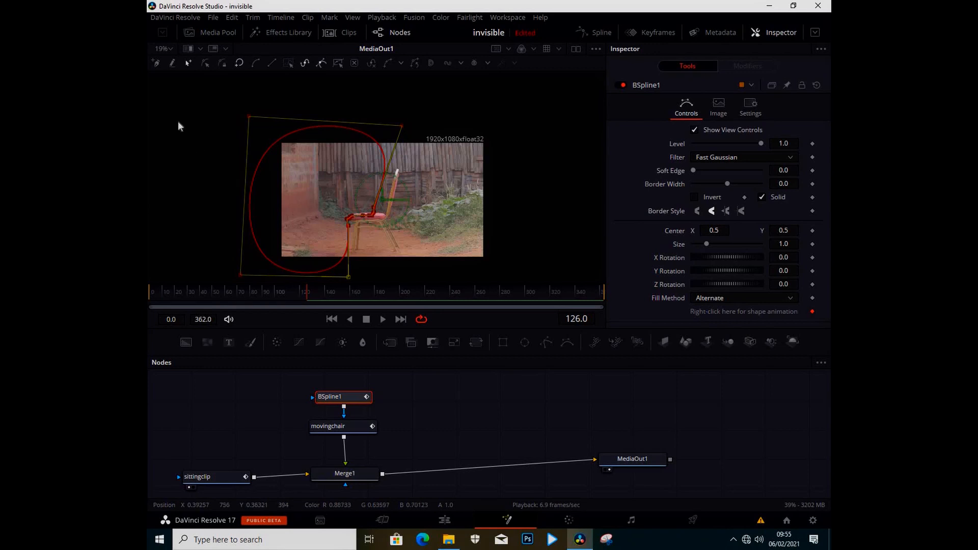
{"action": "left_click", "coordinate": [168, 48]}
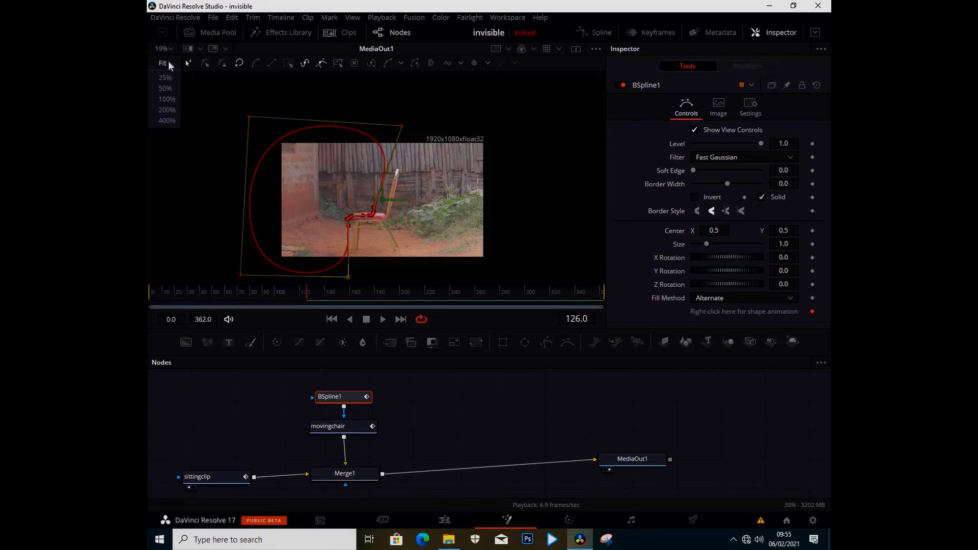
{"action": "left_click", "coordinate": [168, 60]}
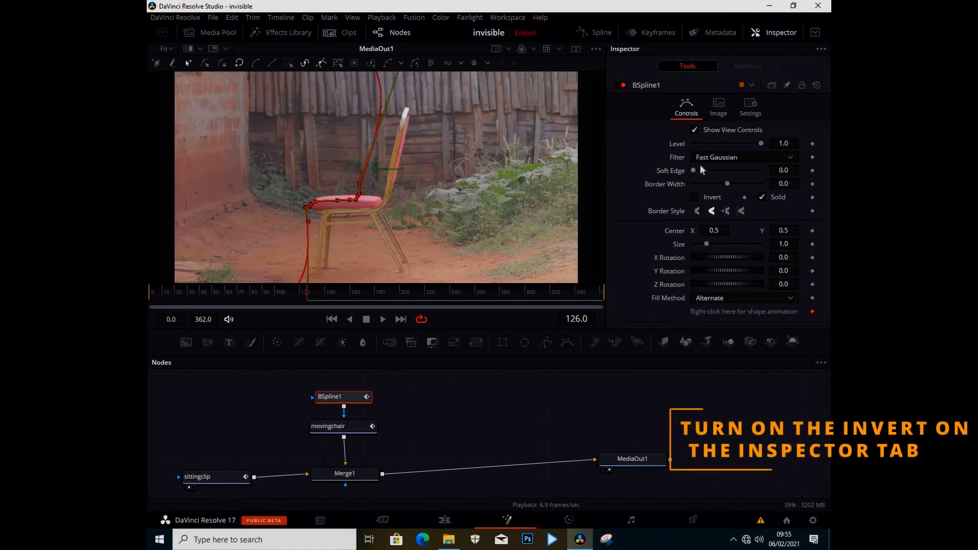
{"action": "left_click", "coordinate": [695, 198]}
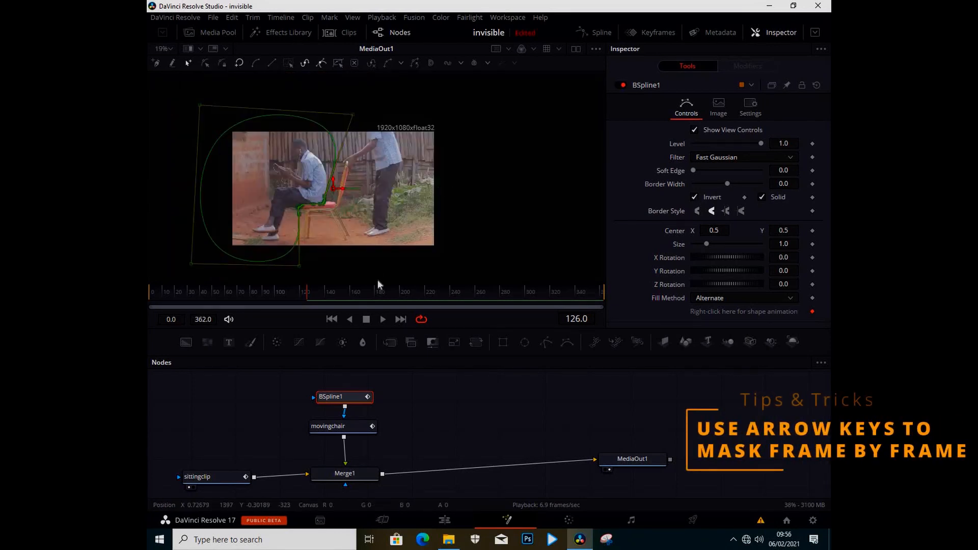
Advance to frame 130 and adjust the mask points at the front edge of the chair seat.
{"action": "key", "text": "Right"}
{"action": "key", "text": "Right"}
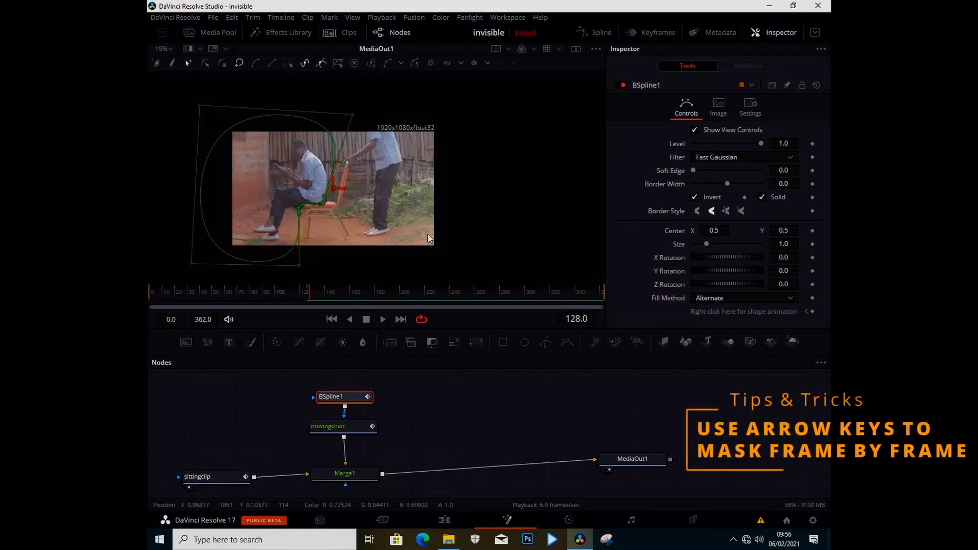
{"action": "key", "text": "Right"}
{"action": "key", "text": "Right"}
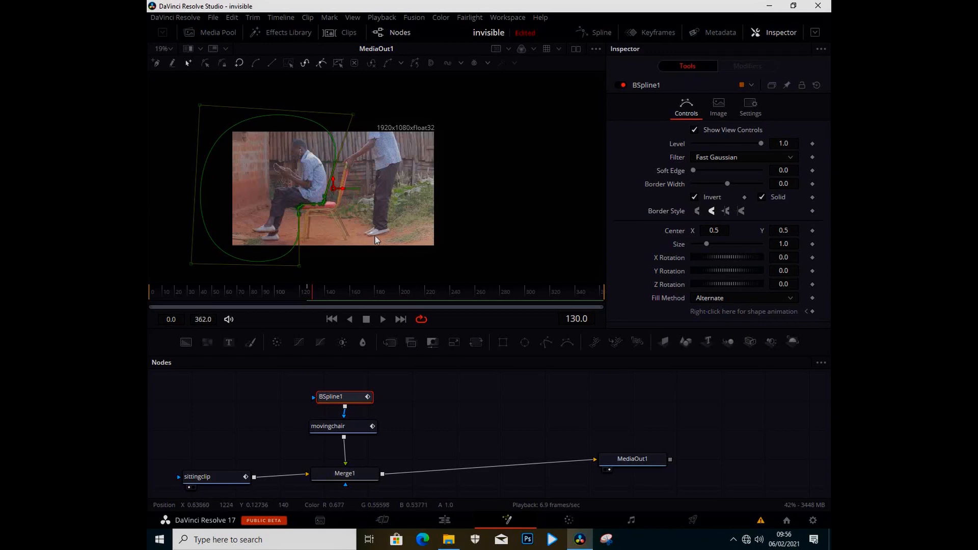
{"action": "scroll", "coordinate": [321, 236], "scroll_direction": "up", "scroll_amount": 6}
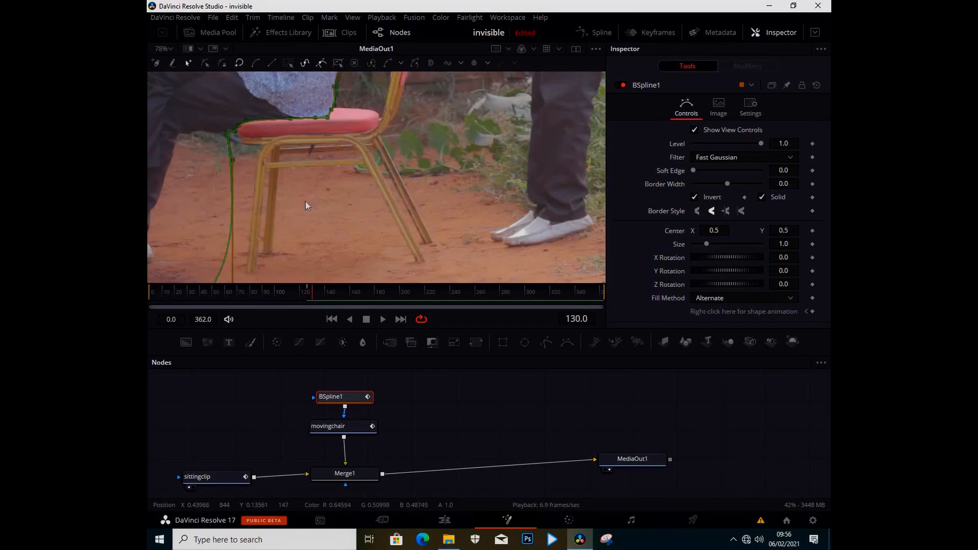
{"action": "left_click", "coordinate": [226, 134]}
{"action": "left_click", "coordinate": [233, 131]}
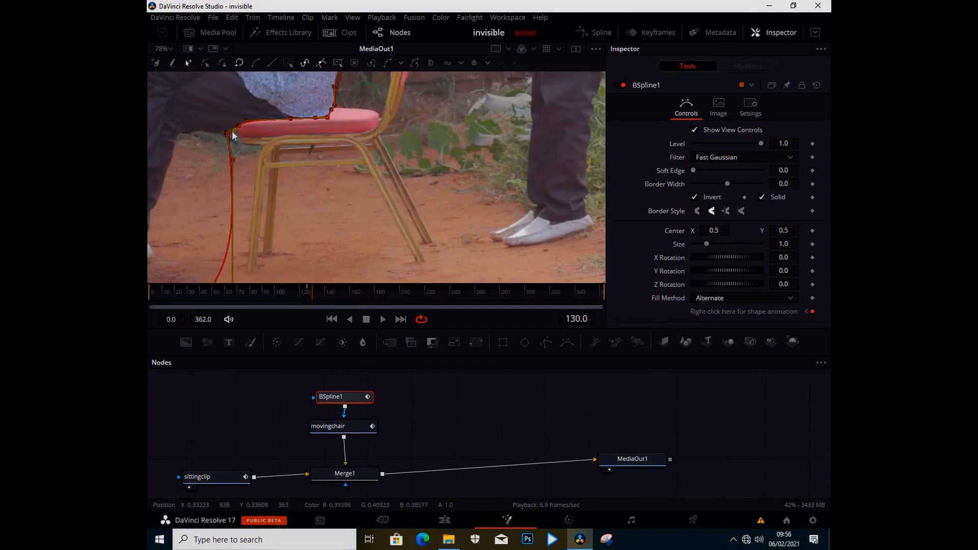
{"action": "left_click_drag", "start_coordinate": [233, 159], "coordinate": [224, 135]}
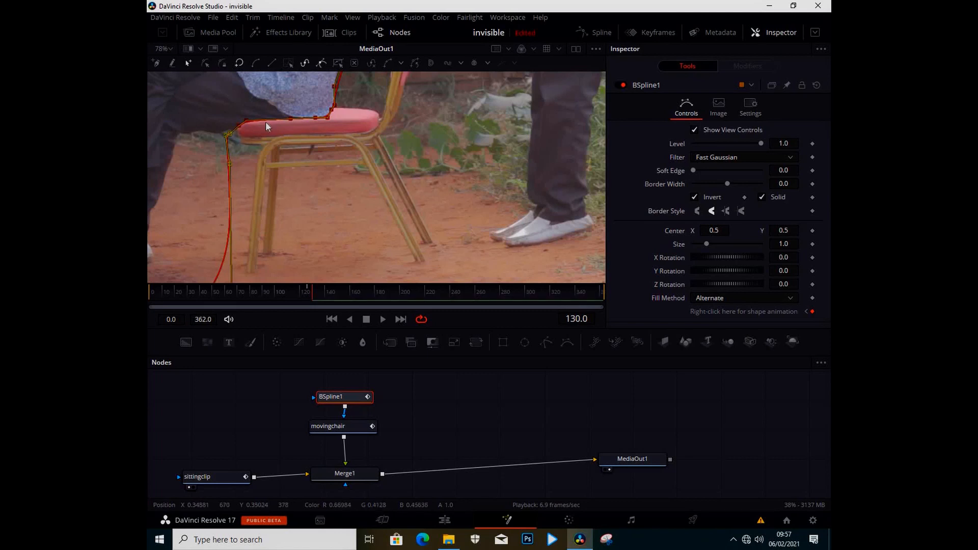
Add a mask point where the shirt meets the back of the seat and nudge it onto the shirt's edge.
{"action": "scroll", "coordinate": [269, 125], "scroll_direction": "up", "scroll_amount": 4}
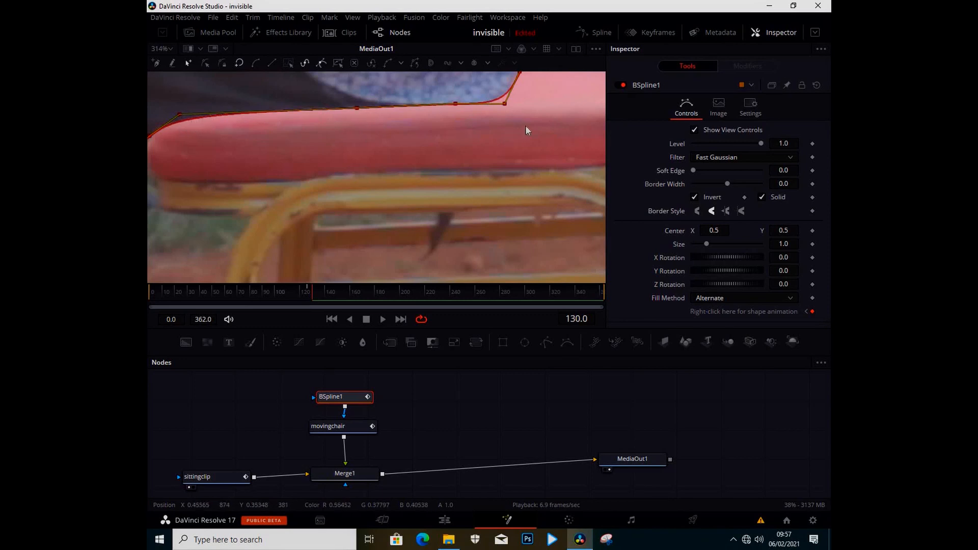
{"action": "scroll", "coordinate": [525, 126], "scroll_direction": "up", "scroll_amount": 3}
{"action": "scroll", "coordinate": [526, 127], "scroll_direction": "down", "scroll_amount": 3}
{"action": "scroll", "coordinate": [517, 142], "scroll_direction": "down", "scroll_amount": 3}
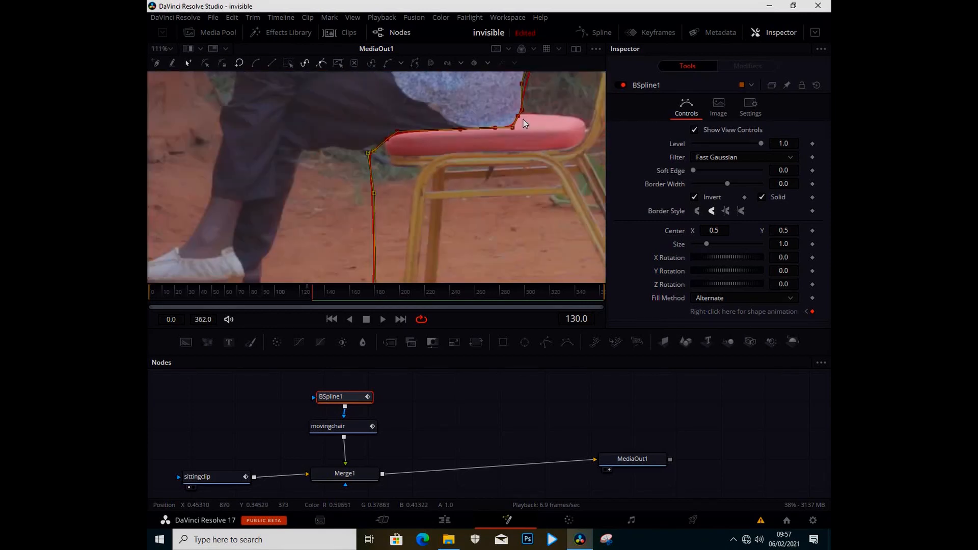
{"action": "scroll", "coordinate": [523, 110], "scroll_direction": "up", "scroll_amount": 3}
{"action": "scroll", "coordinate": [523, 110], "scroll_direction": "up", "scroll_amount": 4}
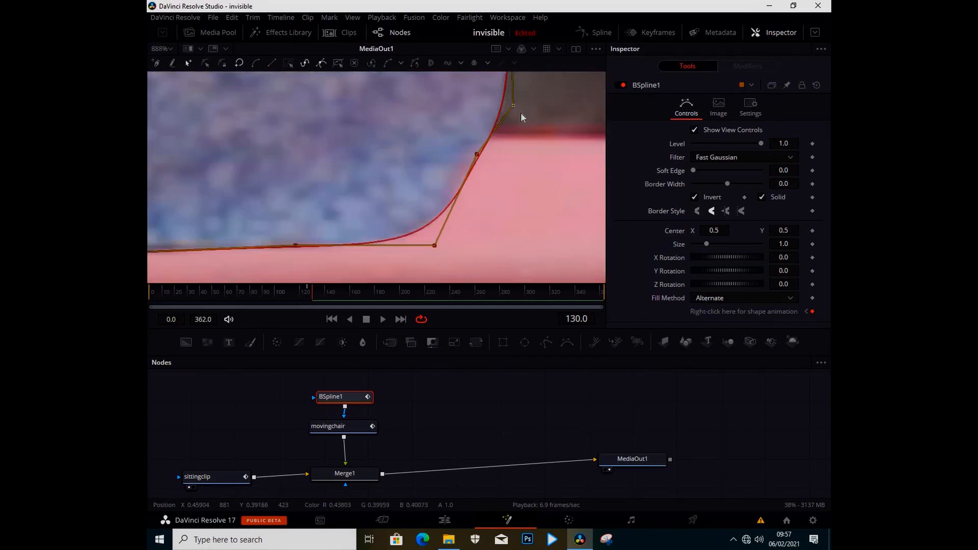
{"action": "left_click", "coordinate": [464, 181]}
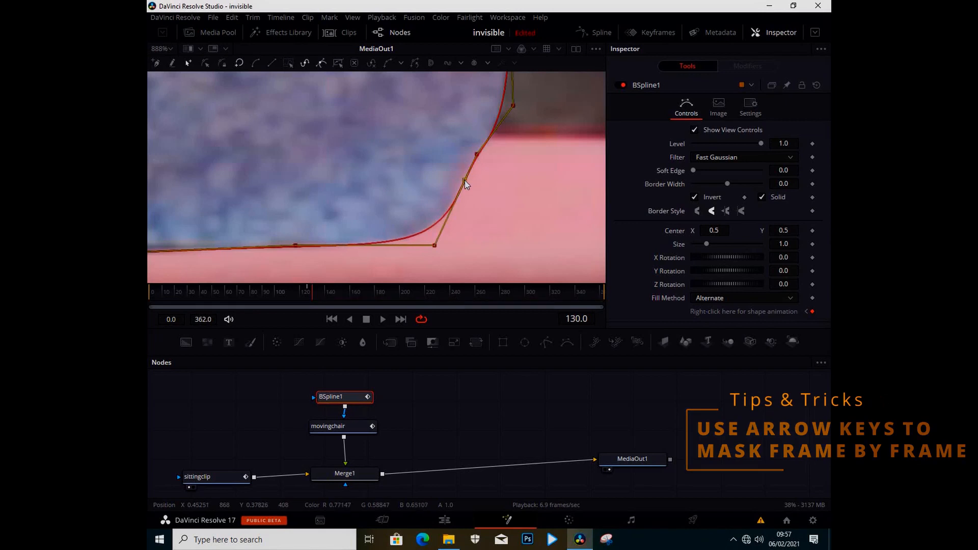
{"action": "left_click_drag", "start_coordinate": [464, 180], "coordinate": [463, 178]}
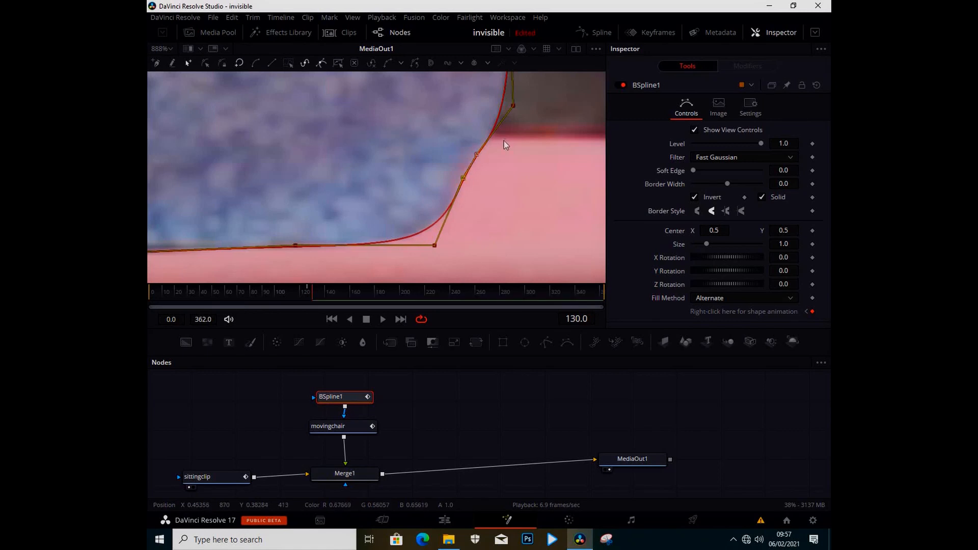
Play the composite onward from about frame 130 to check the mask against the whole frame.
{"action": "scroll", "coordinate": [524, 130], "scroll_direction": "down", "scroll_amount": 2}
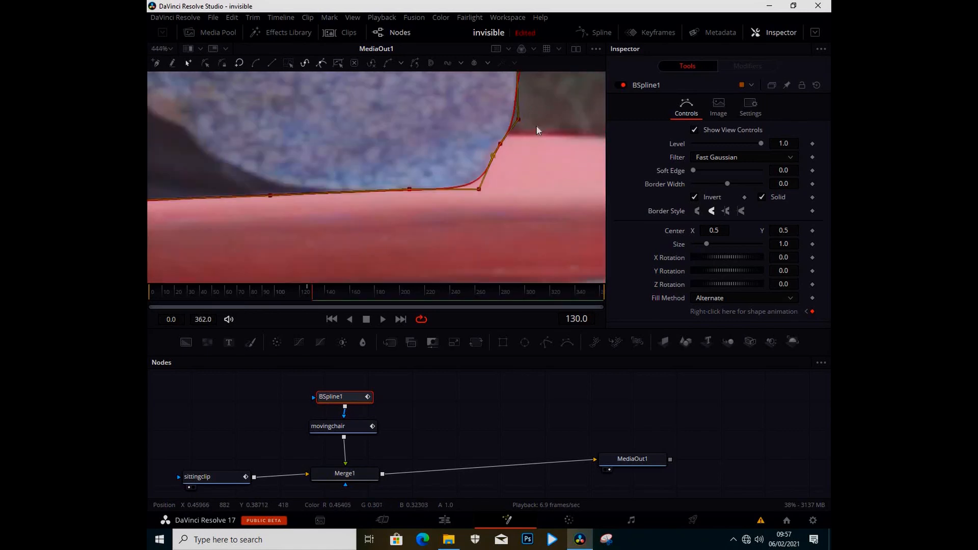
{"action": "scroll", "coordinate": [536, 126], "scroll_direction": "down", "scroll_amount": 5}
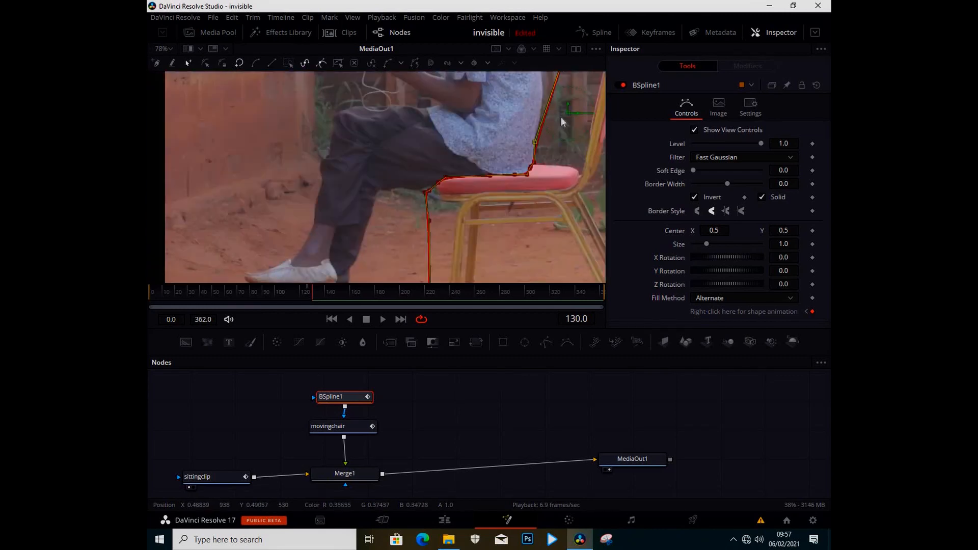
{"action": "scroll", "coordinate": [402, 164], "scroll_direction": "down", "scroll_amount": 4}
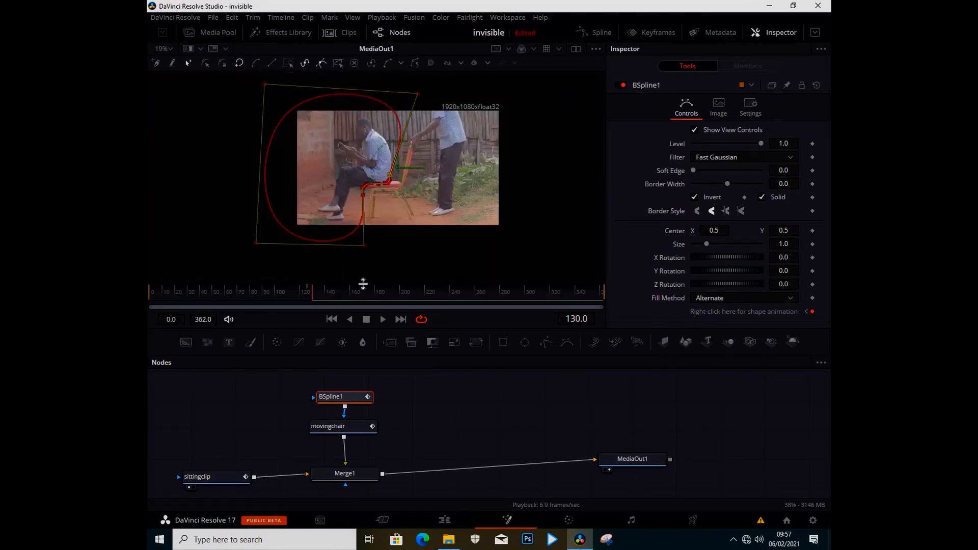
{"action": "key", "text": "Right"}
{"action": "left_click", "coordinate": [313, 289]}
{"action": "left_click", "coordinate": [383, 319]}
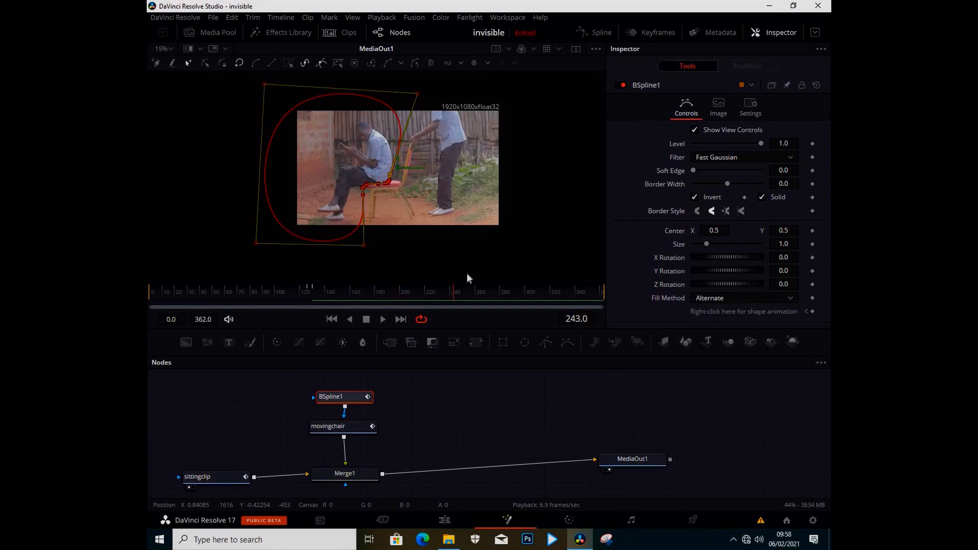
Advance to frame 269 and move the mask's upper corner point behind the sitter outward.
{"action": "scroll", "coordinate": [391, 231], "scroll_direction": "up", "scroll_amount": 2}
{"action": "scroll", "coordinate": [390, 153], "scroll_direction": "up", "scroll_amount": 2}
{"action": "scroll", "coordinate": [392, 151], "scroll_direction": "down", "scroll_amount": 3}
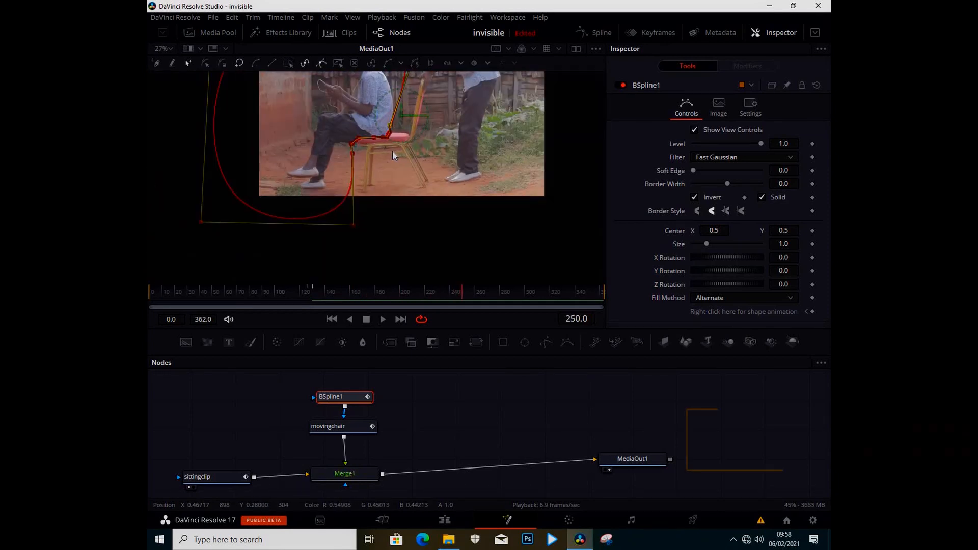
{"action": "scroll", "coordinate": [480, 150], "scroll_direction": "down", "scroll_amount": 2}
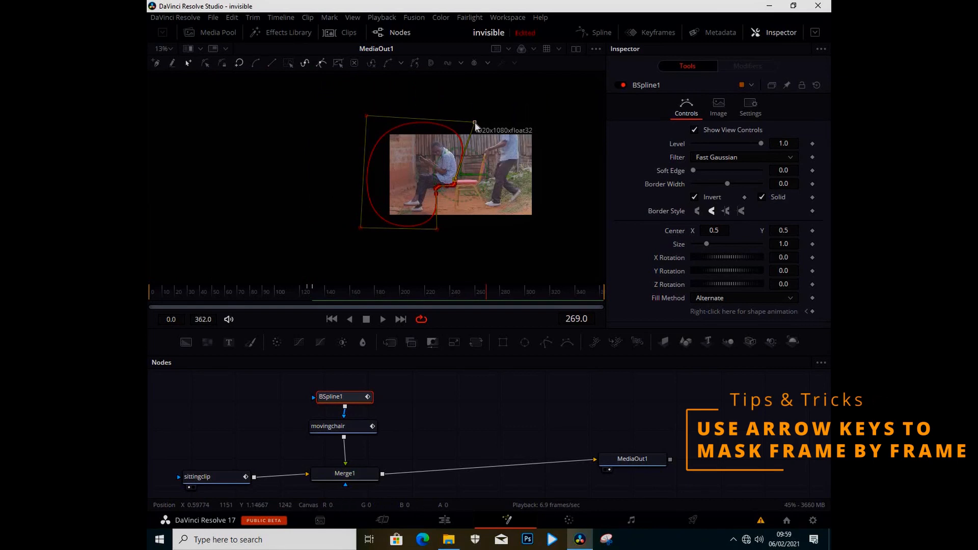
{"action": "scroll", "coordinate": [445, 190], "scroll_direction": "up", "scroll_amount": 2}
{"action": "scroll", "coordinate": [368, 155], "scroll_direction": "up", "scroll_amount": 1}
{"action": "scroll", "coordinate": [369, 155], "scroll_direction": "down", "scroll_amount": 2}
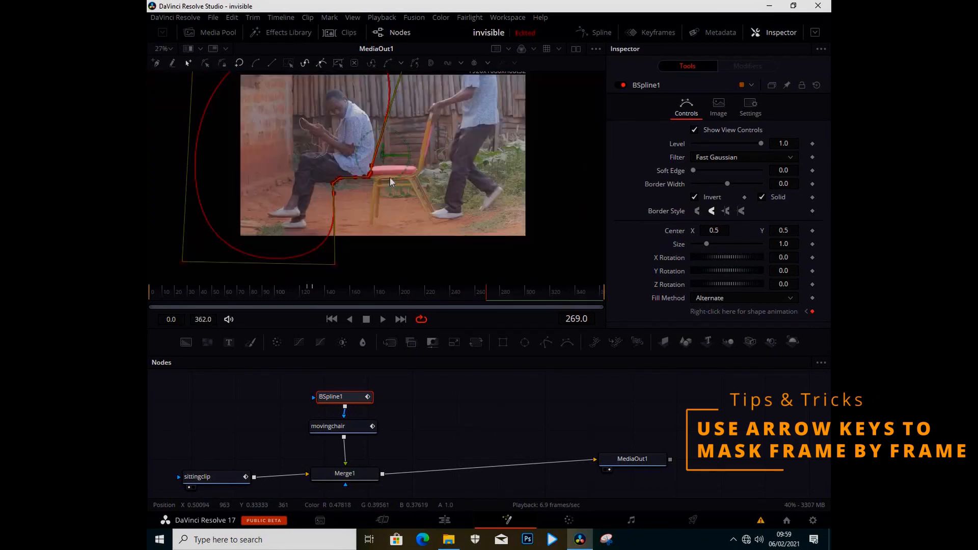
{"action": "scroll", "coordinate": [407, 173], "scroll_direction": "down", "scroll_amount": 1}
Go to frame 277, nudge the mask point under the sitter's thigh, and fit the composite to the viewer.
{"action": "left_click", "coordinate": [495, 293]}
{"action": "scroll", "coordinate": [418, 200], "scroll_direction": "up", "scroll_amount": 3}
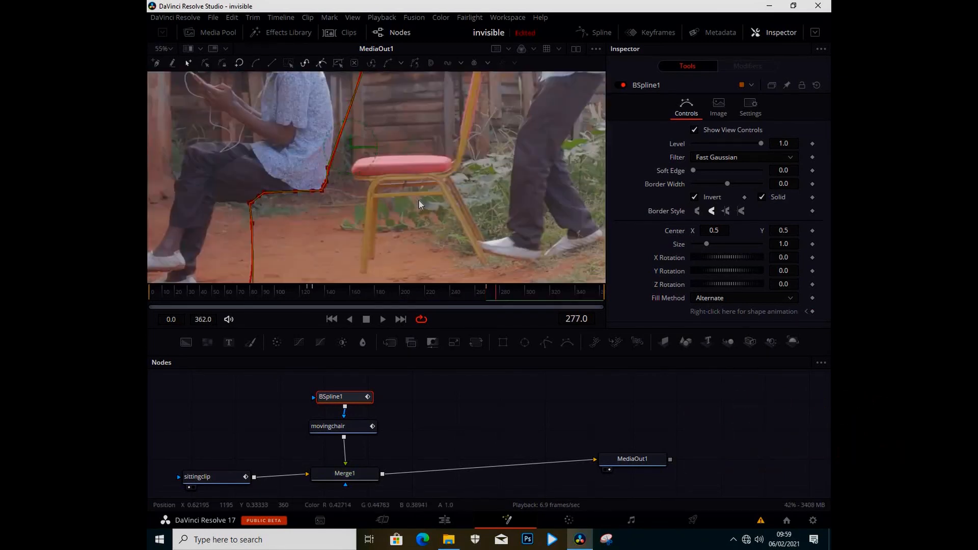
{"action": "scroll", "coordinate": [315, 195], "scroll_direction": "up", "scroll_amount": 3}
{"action": "left_click_drag", "start_coordinate": [234, 184], "coordinate": [236, 188]}
{"action": "left_click", "coordinate": [163, 49]}
{"action": "left_click", "coordinate": [164, 65]}
{"action": "left_click", "coordinate": [631, 459]}
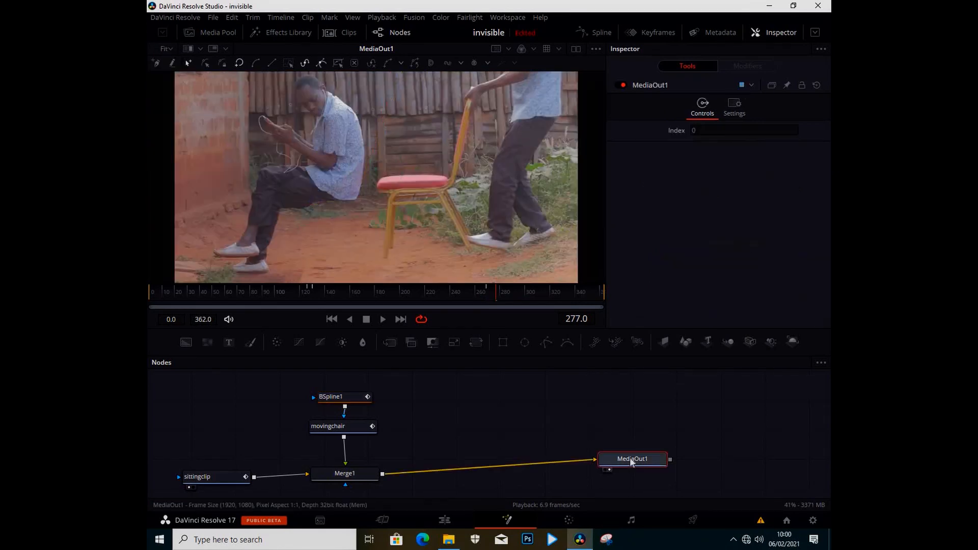
Refine the BSpline1 points along the underside of the trousers at frame 277.
{"action": "left_click", "coordinate": [336, 397]}
{"action": "scroll", "coordinate": [319, 212], "scroll_direction": "up", "scroll_amount": 5}
{"action": "left_click", "coordinate": [320, 163]}
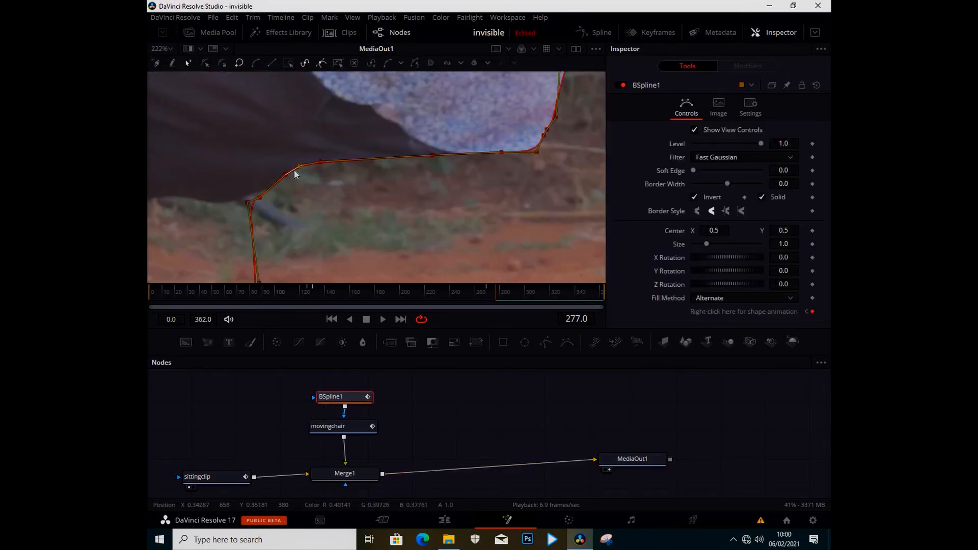
Step through the frames before 277, back as far as 179, to check the mask edge around the shirt and chair seat.
{"action": "left_click", "coordinate": [638, 460]}
{"action": "key", "text": "Left"}
{"action": "key", "text": "Left"}
{"action": "key", "text": "Left"}
{"action": "key", "text": "Left"}
{"action": "key", "text": "Left"}
{"action": "key", "text": "Left"}
{"action": "key", "text": "Left"}
{"action": "key", "text": "Left"}
{"action": "key", "text": "Left"}
{"action": "key", "text": "Left"}
{"action": "key", "text": "Left"}
{"action": "key", "text": "Left"}
{"action": "key", "text": "Left"}
{"action": "key", "text": "Left"}
{"action": "key", "text": "Left"}
{"action": "key", "text": "Left"}
{"action": "key", "text": "Left"}
{"action": "key", "text": "Left"}
{"action": "key", "text": "Left"}
{"action": "key", "text": "Left"}
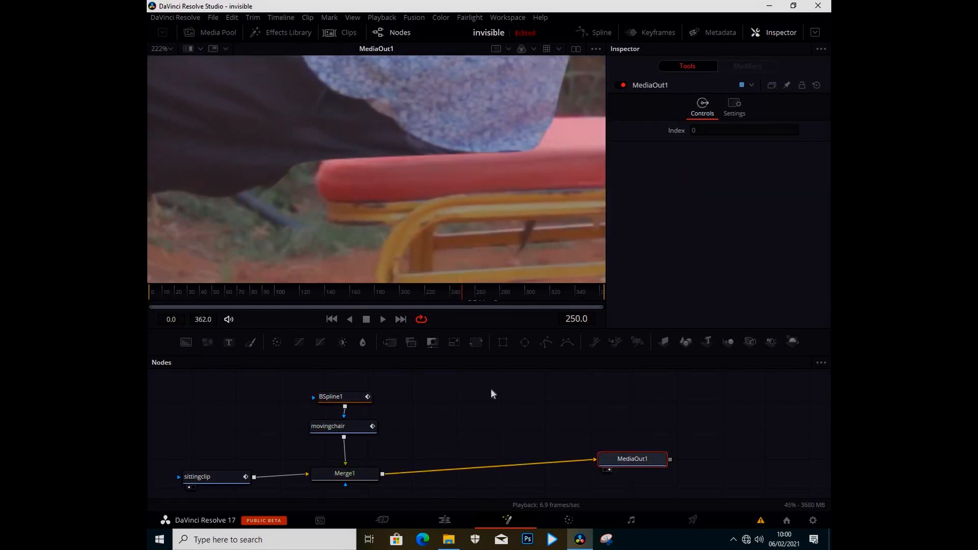
{"action": "key", "text": "Right"}
{"action": "key", "text": "Right"}
{"action": "key", "text": "Right"}
{"action": "key", "text": "Right"}
{"action": "key", "text": "Right"}
{"action": "key", "text": "Right"}
{"action": "key", "text": "Right"}
{"action": "key", "text": "Right"}
{"action": "key", "text": "Right"}
{"action": "key", "text": "Right"}
{"action": "key", "text": "Right"}
{"action": "key", "text": "Right"}
{"action": "key", "text": "Right"}
{"action": "key", "text": "Right"}
{"action": "key", "text": "Right"}
{"action": "key", "text": "Right"}
{"action": "key", "text": "Right"}
{"action": "key", "text": "Right"}
{"action": "key", "text": "Right"}
{"action": "key", "text": "Right"}
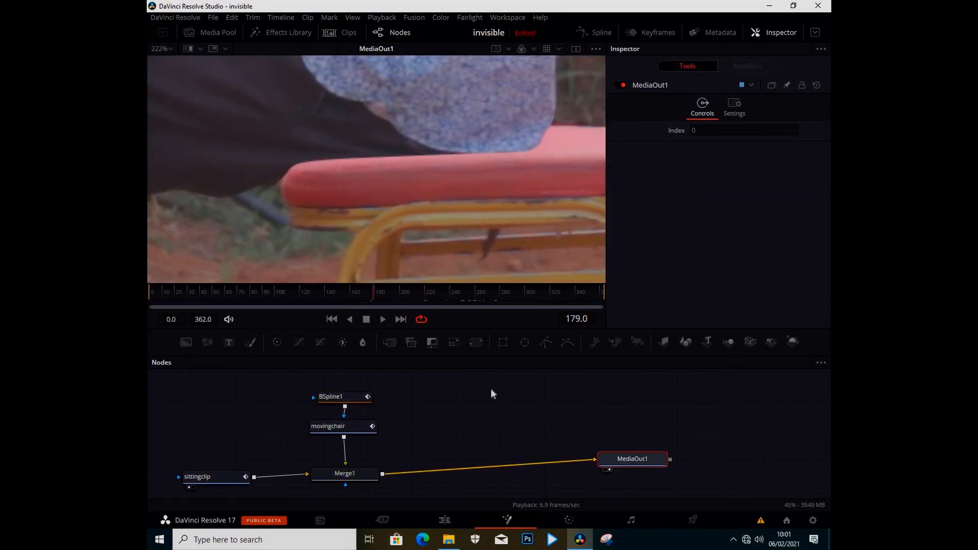
At frame 275, adjust the BSpline1 point in the middle of the thigh's lower edge.
{"action": "left_click", "coordinate": [342, 396]}
{"action": "scroll", "coordinate": [354, 180], "scroll_direction": "up", "scroll_amount": 3}
{"action": "right_click", "coordinate": [354, 180]}
{"action": "left_click", "coordinate": [371, 140]}
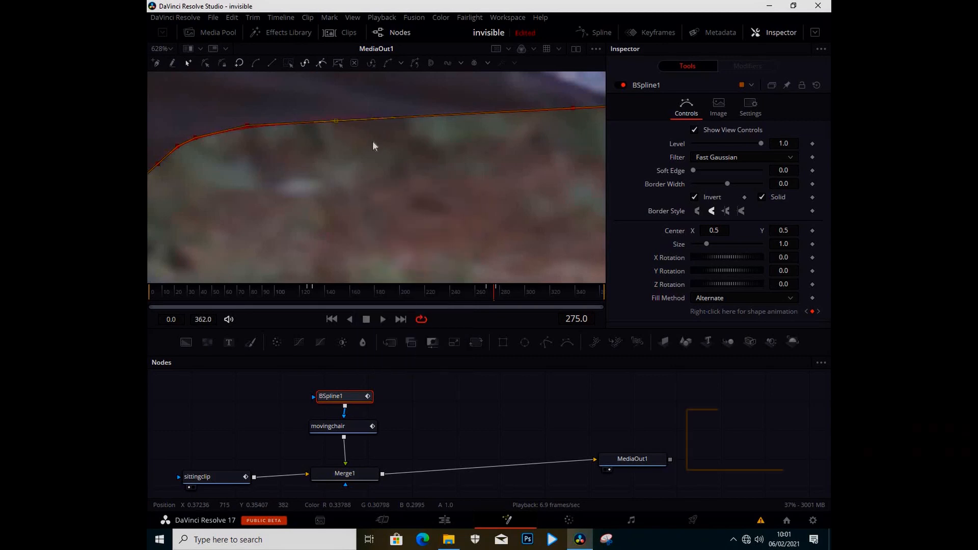
{"action": "left_click", "coordinate": [336, 119]}
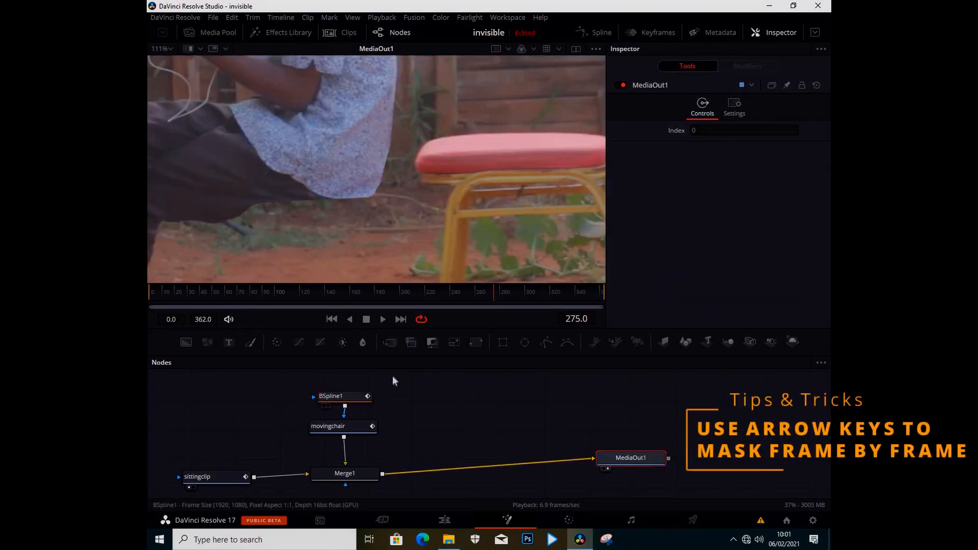
Advance past frame 275 and adjust the BSpline1 mask at the back edge of the sitter's shirt.
{"action": "left_click", "coordinate": [344, 396]}
{"action": "key", "text": "Right"}
{"action": "key", "text": "Right"}
{"action": "key", "text": "Right"}
{"action": "key", "text": "Right"}
{"action": "key", "text": "Right"}
{"action": "key", "text": "Right"}
{"action": "key", "text": "Right"}
{"action": "key", "text": "Right"}
{"action": "key", "text": "Right"}
{"action": "key", "text": "Right"}
{"action": "key", "text": "Right"}
{"action": "key", "text": "Right"}
{"action": "key", "text": "Right"}
{"action": "key", "text": "Right"}
{"action": "key", "text": "Right"}
{"action": "key", "text": "Right"}
{"action": "key", "text": "Right"}
{"action": "key", "text": "Right"}
{"action": "key", "text": "Right"}
{"action": "key", "text": "Right"}
{"action": "left_click_drag", "start_coordinate": [398, 145], "coordinate": [393, 166]}
{"action": "scroll", "coordinate": [471, 176], "scroll_direction": "down", "scroll_amount": 5}
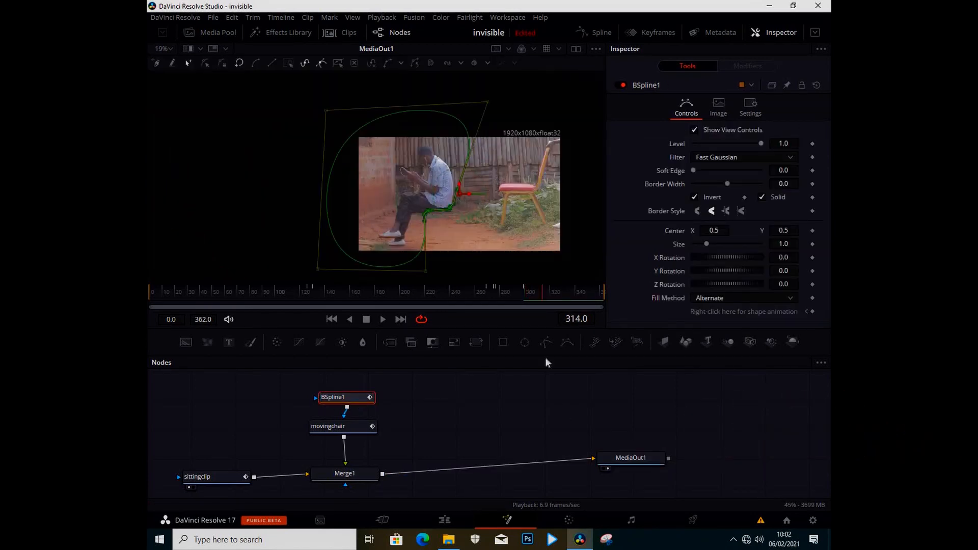
Step from frame 314 to frame 350 to check the mask after the chair is carried away.
{"action": "key", "text": "Right"}
{"action": "key", "text": "Right"}
{"action": "key", "text": "Right"}
{"action": "key", "text": "Right"}
{"action": "key", "text": "Right"}
{"action": "key", "text": "Right"}
{"action": "key", "text": "Right"}
{"action": "key", "text": "Right"}
{"action": "key", "text": "Right"}
{"action": "key", "text": "Right"}
{"action": "key", "text": "Right"}
{"action": "key", "text": "Right"}
{"action": "key", "text": "Right"}
{"action": "key", "text": "Right"}
{"action": "key", "text": "Right"}
{"action": "key", "text": "Right"}
{"action": "key", "text": "Right"}
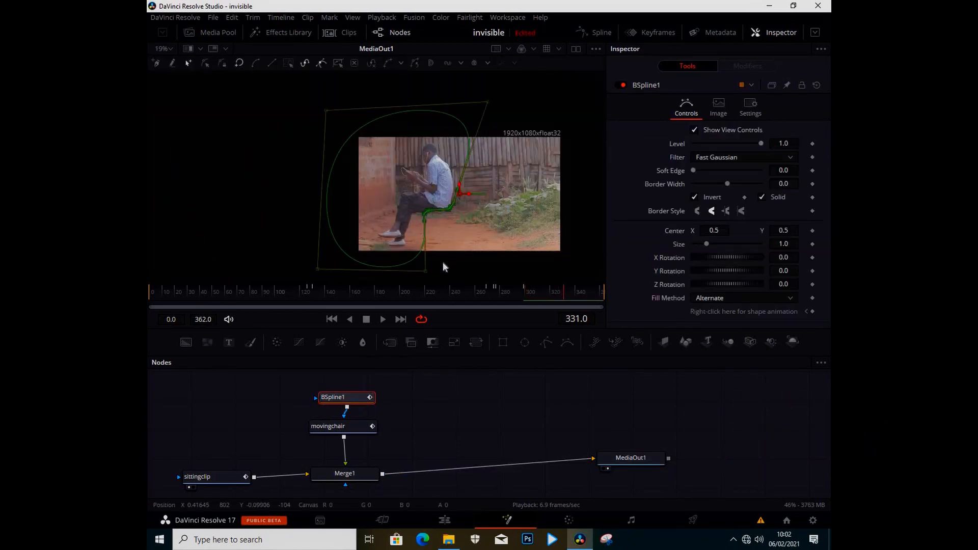
{"action": "key", "text": "Right"}
{"action": "key", "text": "Right"}
{"action": "key", "text": "Right"}
{"action": "key", "text": "Right"}
{"action": "key", "text": "Right"}
{"action": "key", "text": "Right"}
{"action": "key", "text": "Right"}
{"action": "key", "text": "Right"}
{"action": "key", "text": "Right"}
{"action": "key", "text": "Right"}
{"action": "key", "text": "Right"}
{"action": "key", "text": "Right"}
{"action": "key", "text": "Right"}
{"action": "key", "text": "Right"}
{"action": "key", "text": "Right"}
{"action": "key", "text": "Right"}
{"action": "key", "text": "Right"}
{"action": "key", "text": "Right"}
{"action": "key", "text": "Right"}
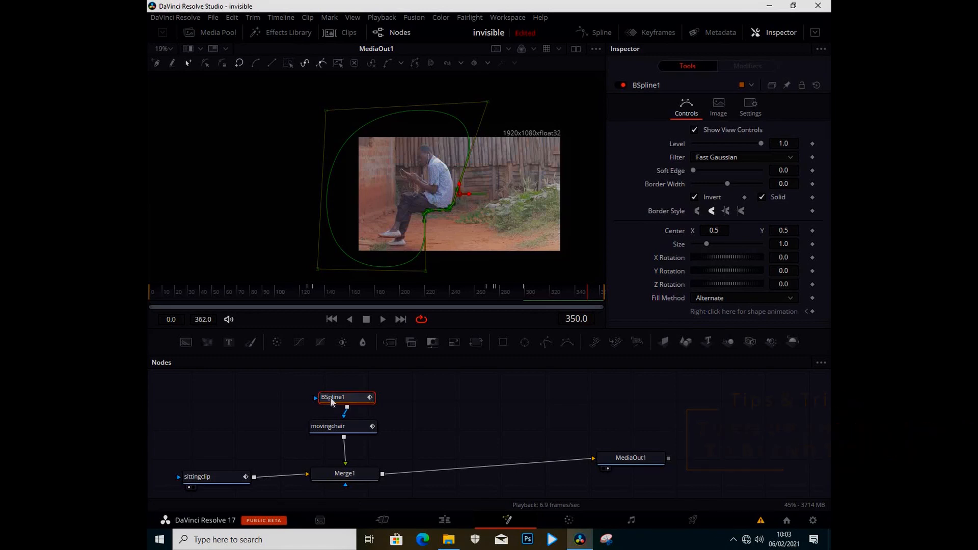
Turn the BSpline1 inversion off and back on to compare the composite with and without it.
{"action": "left_click", "coordinate": [694, 198]}
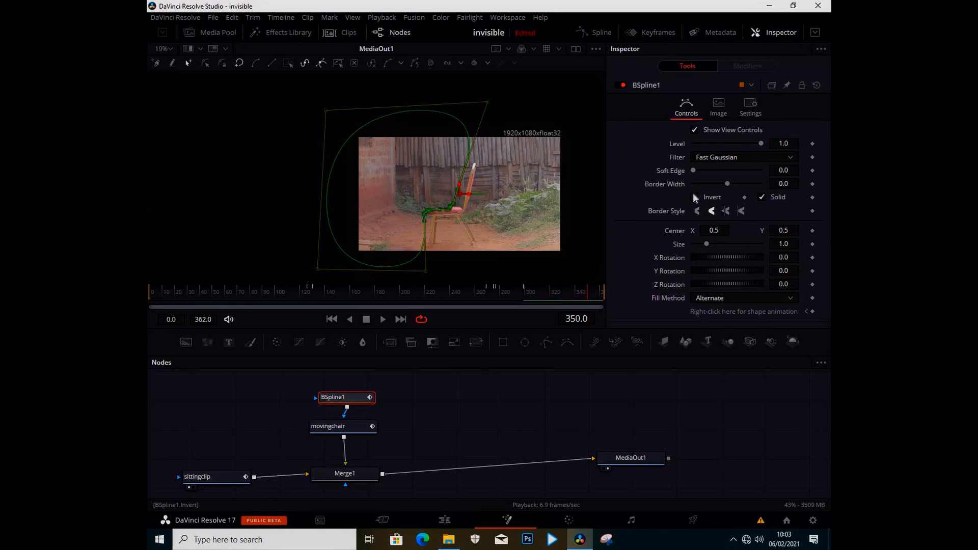
{"action": "left_click", "coordinate": [694, 198]}
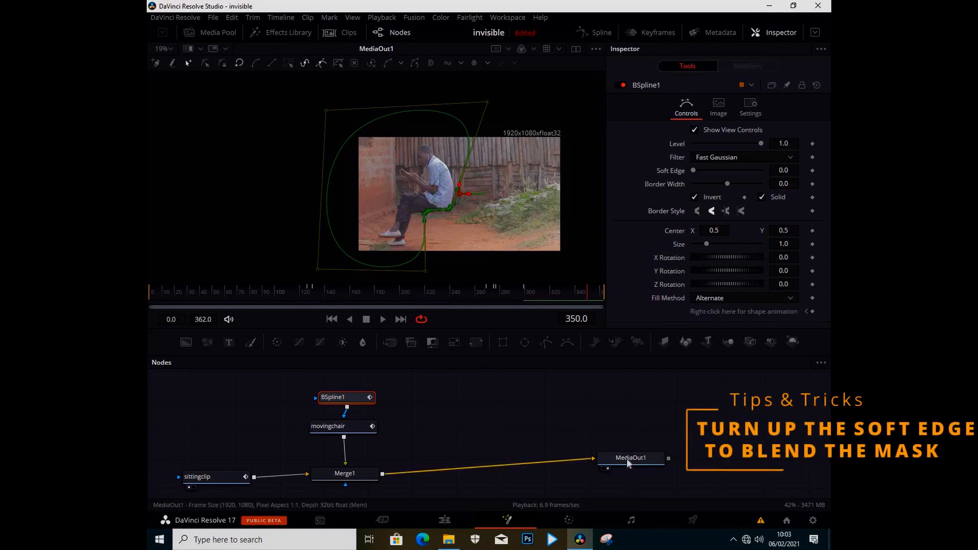
{"action": "left_click_drag", "start_coordinate": [626, 457], "coordinate": [616, 478]}
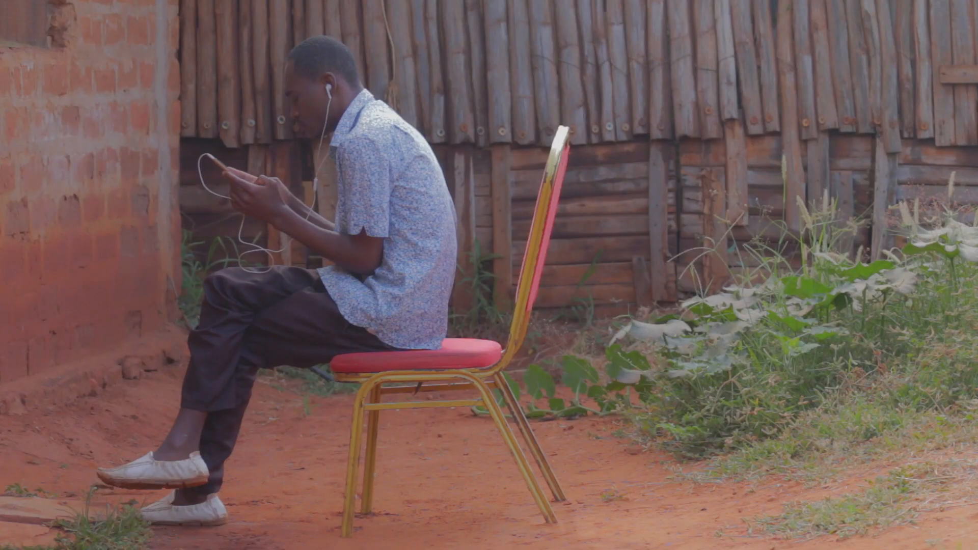